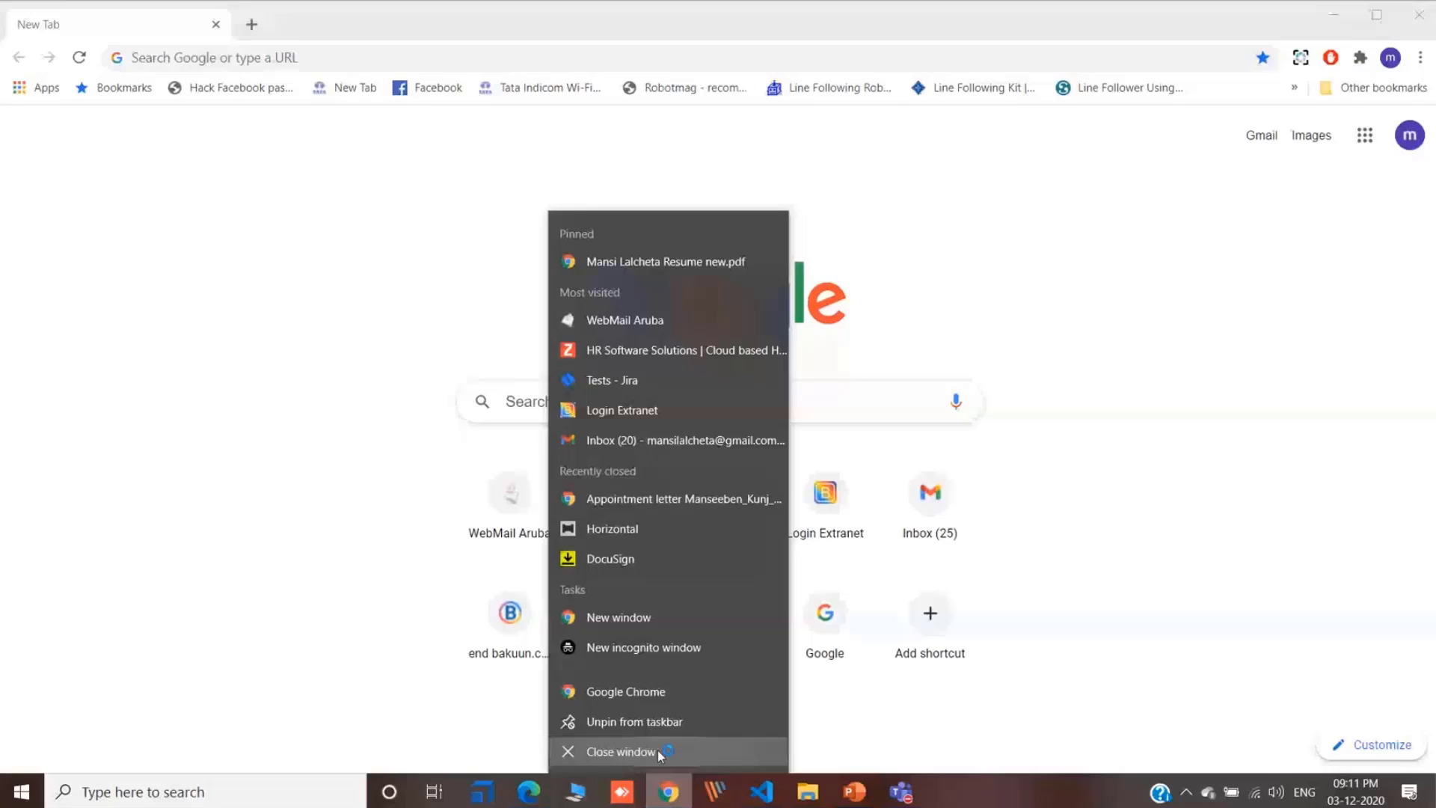
Close Chrome, collapse GraphApiAccess in Edge, and choose the TestTeamsGroup web from Select Web
{"action": "left_click", "coordinate": [658, 751]}
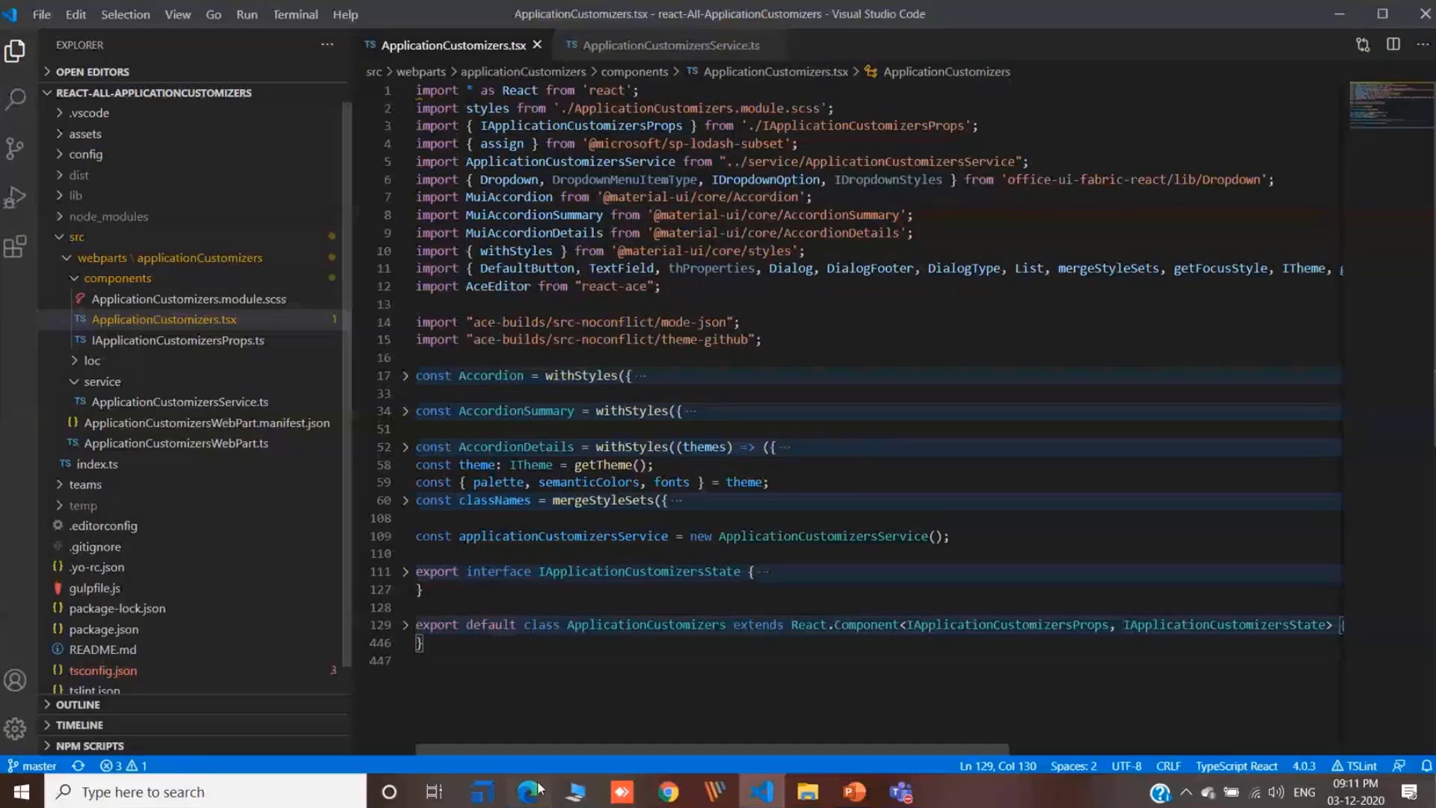
{"action": "left_click", "coordinate": [544, 784]}
{"action": "scroll", "coordinate": [534, 466], "scroll_direction": "down", "scroll_amount": 1}
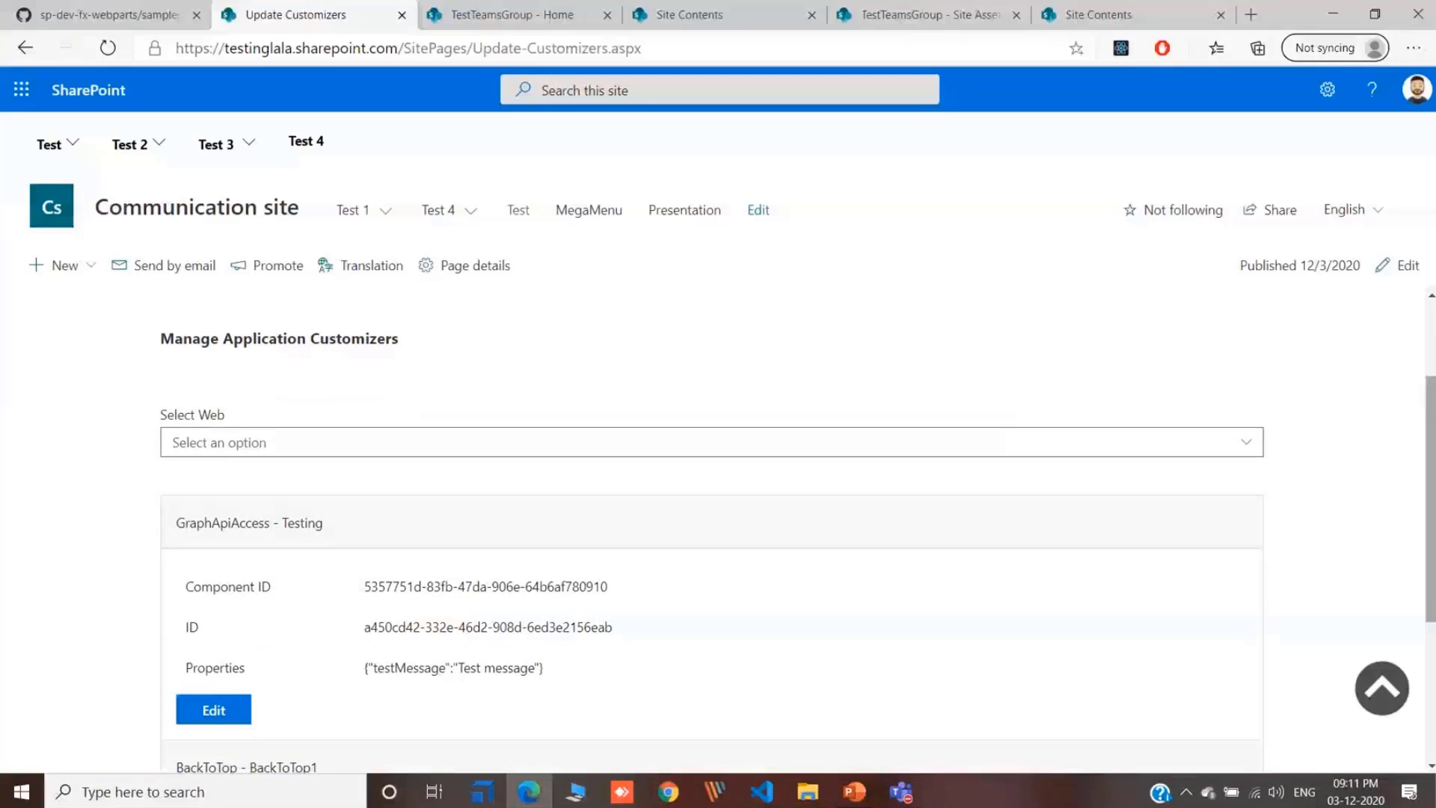
{"action": "scroll", "coordinate": [940, 509], "scroll_direction": "down", "scroll_amount": 1}
{"action": "left_click", "coordinate": [350, 446]}
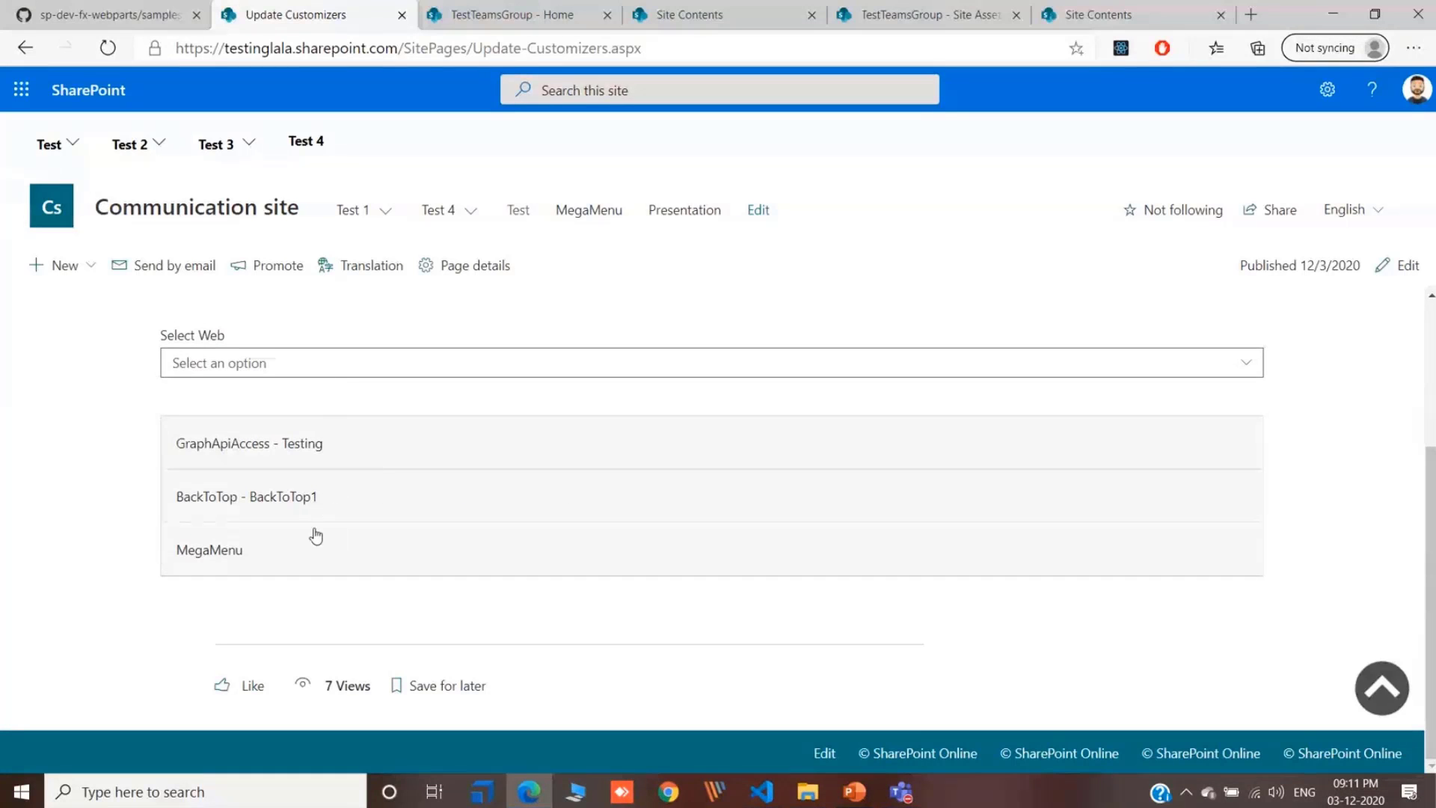
{"action": "left_click", "coordinate": [332, 376]}
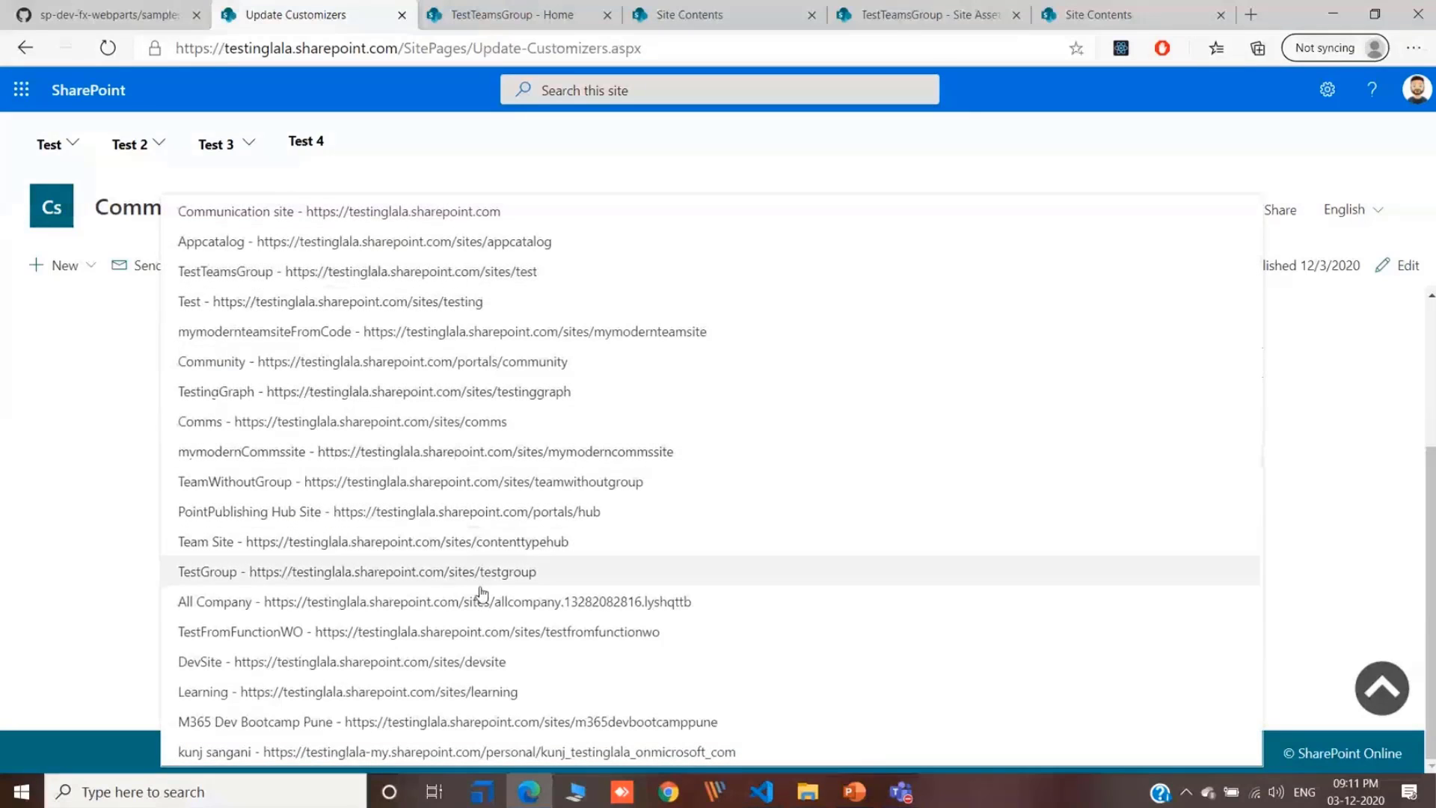
{"action": "left_click", "coordinate": [475, 278]}
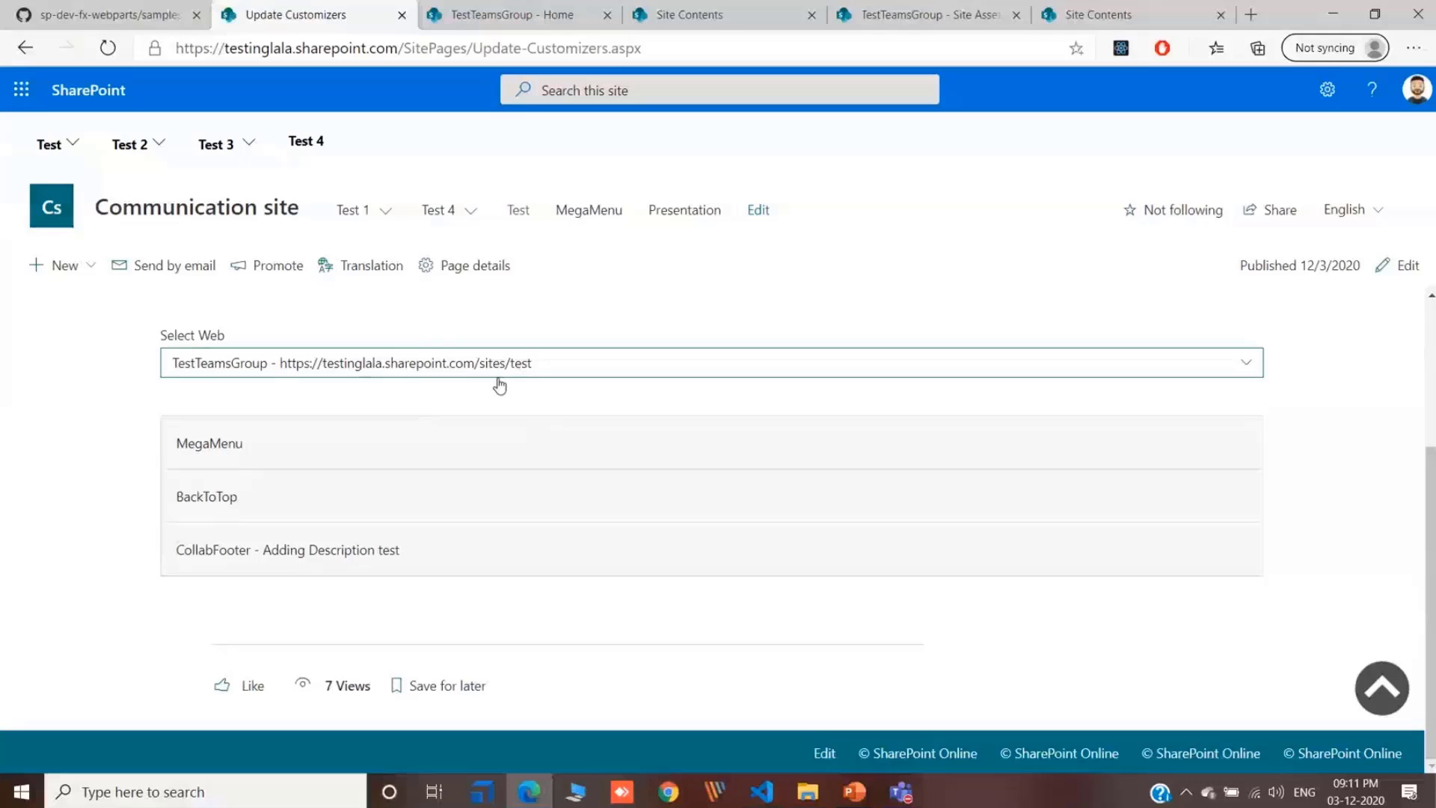
Expand CollabFooter, start editing it, and check the current footer on the TestTeamsGroup site
{"action": "left_click", "coordinate": [371, 557]}
{"action": "scroll", "coordinate": [481, 529], "scroll_direction": "down", "scroll_amount": 2}
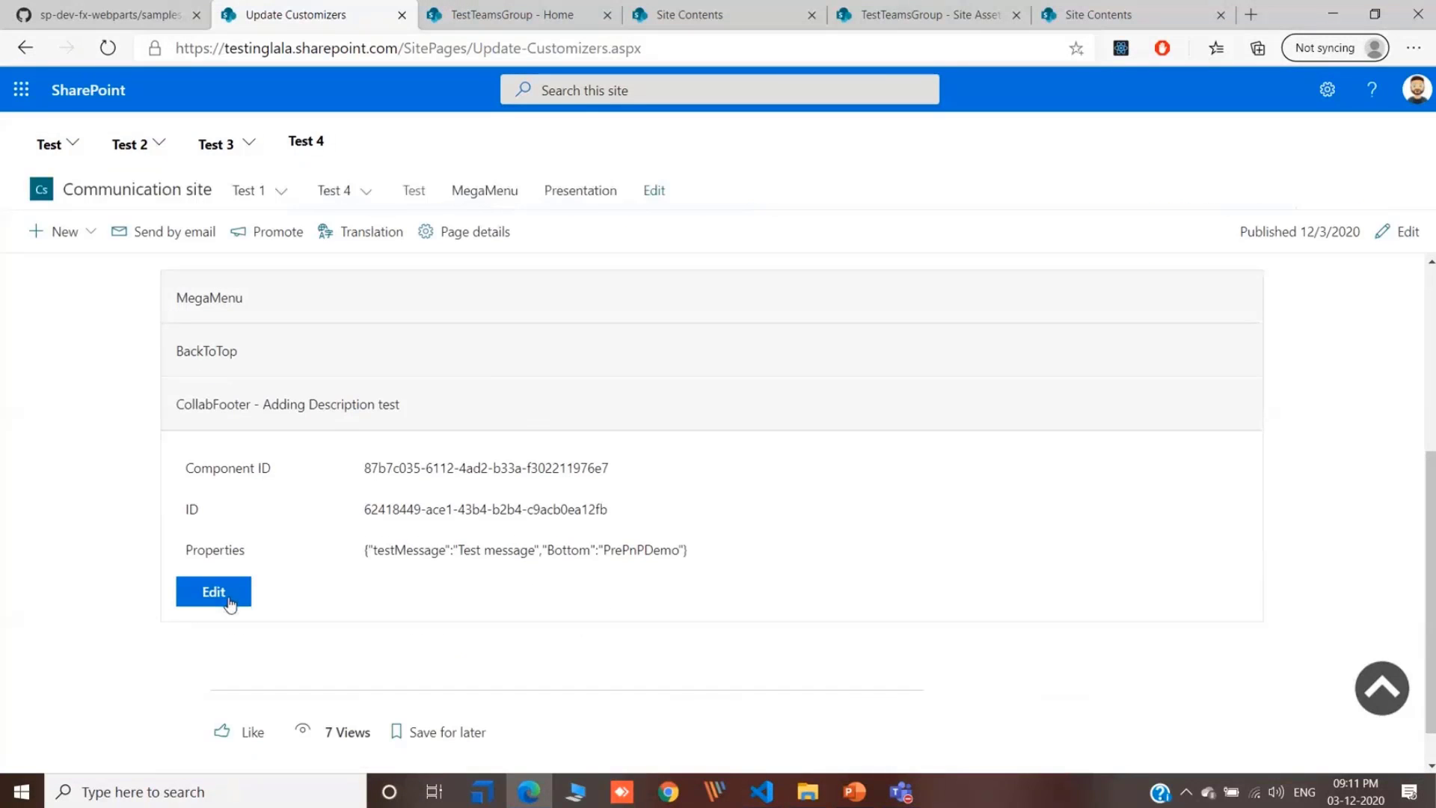
{"action": "left_click", "coordinate": [229, 600]}
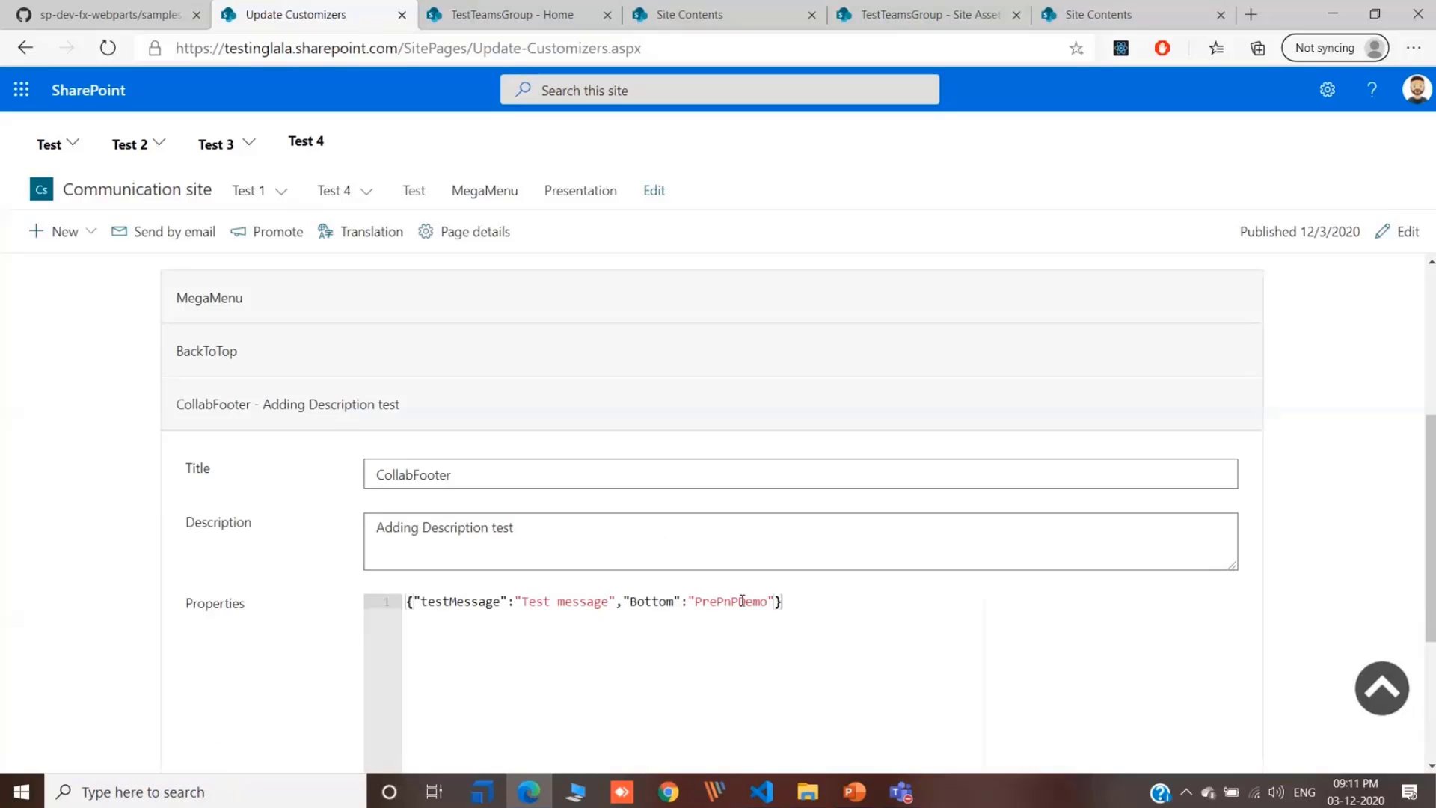
{"action": "left_click", "coordinate": [512, 14]}
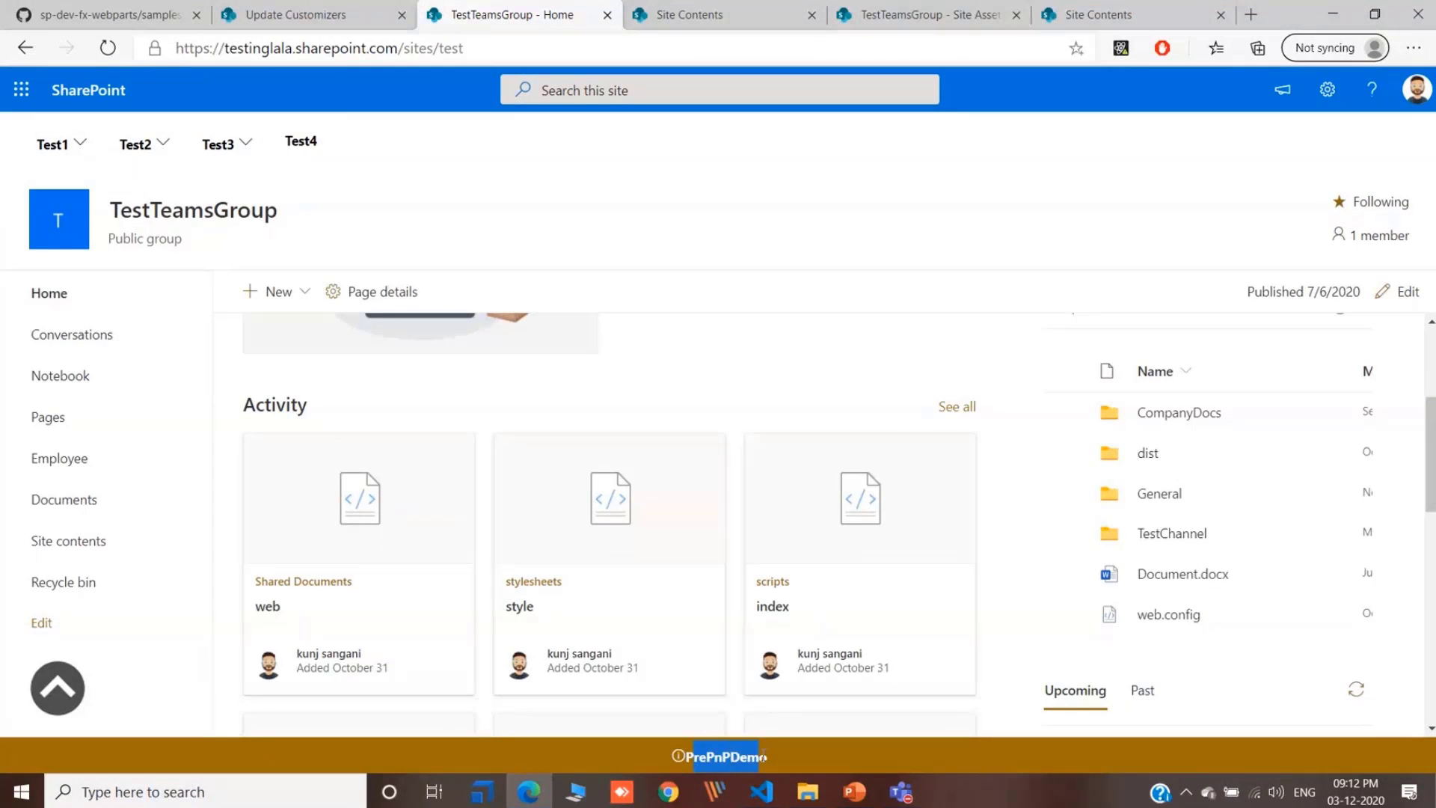
{"action": "left_click", "coordinate": [339, 23]}
{"action": "scroll", "coordinate": [783, 641], "scroll_direction": "down", "scroll_amount": 2}
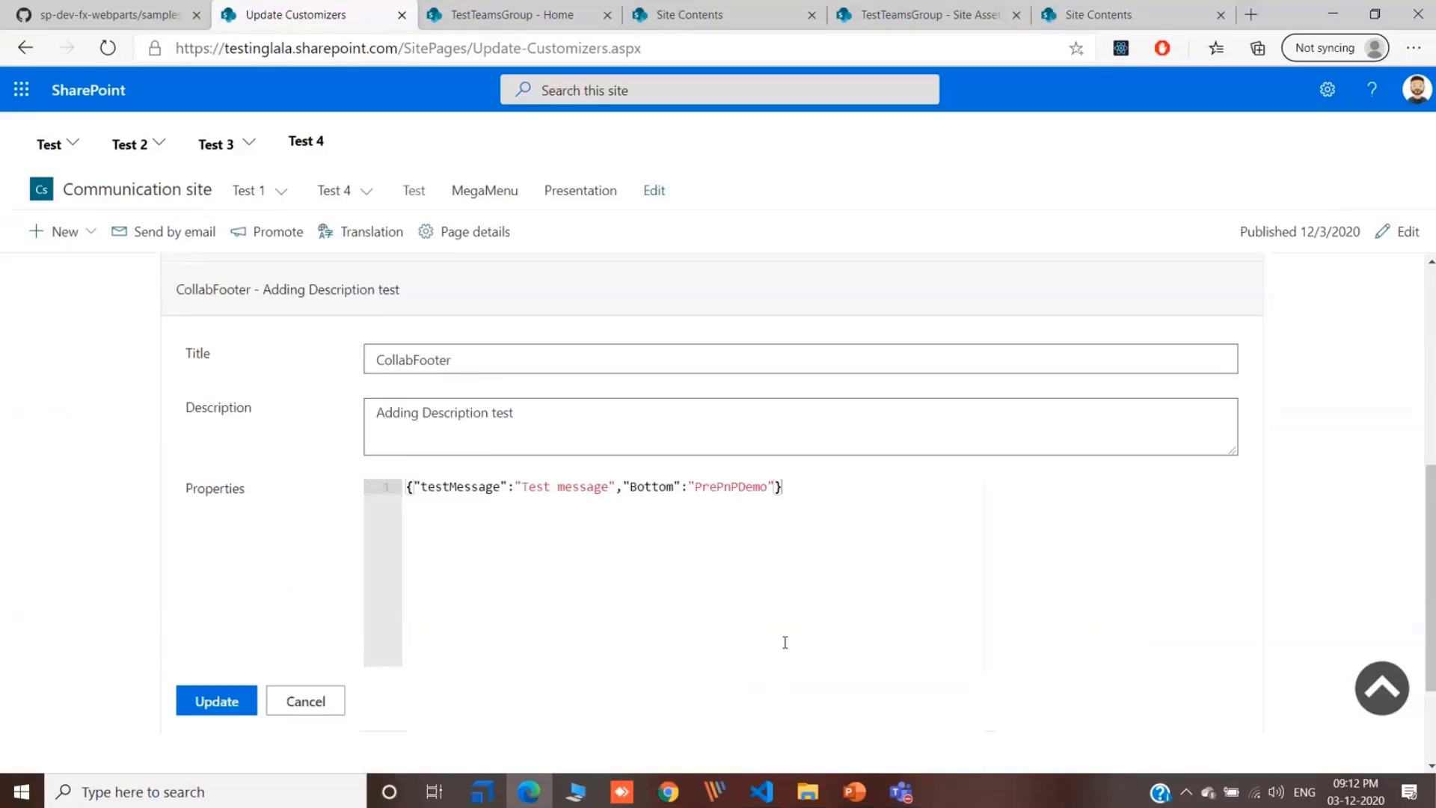
Change CollabFooter's Bottom value from PrePnPDemo to PnPDemo and save the update
{"action": "left_click", "coordinate": [717, 447]}
{"action": "key", "text": "BackSpace"}
{"action": "key", "text": "BackSpace"}
{"action": "key", "text": "BackSpace"}
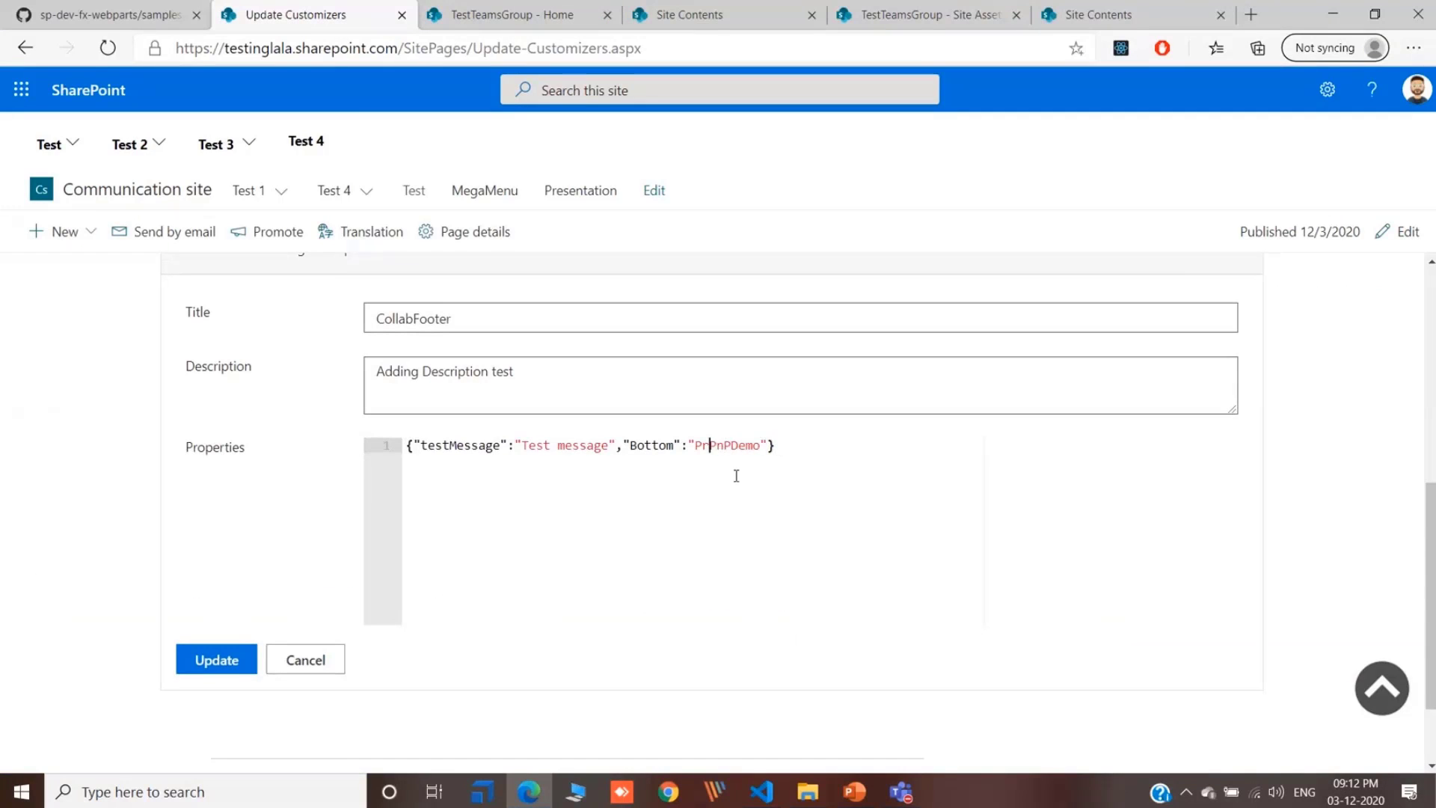
{"action": "left_click", "coordinate": [187, 673]}
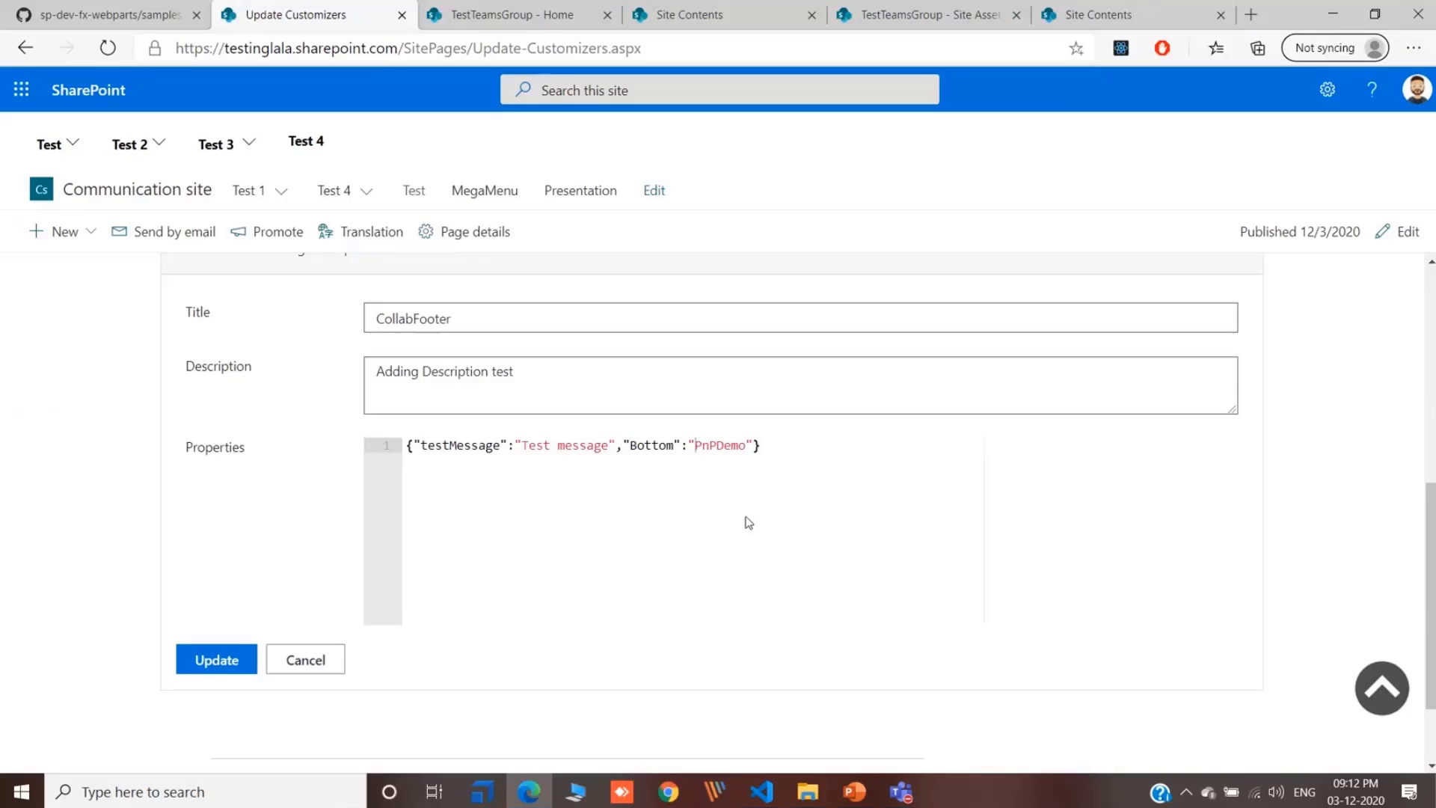
{"action": "left_click", "coordinate": [795, 480]}
Reload the TestTeamsGroup home page to confirm the footer shows PnPDemo
{"action": "left_click", "coordinate": [514, 14]}
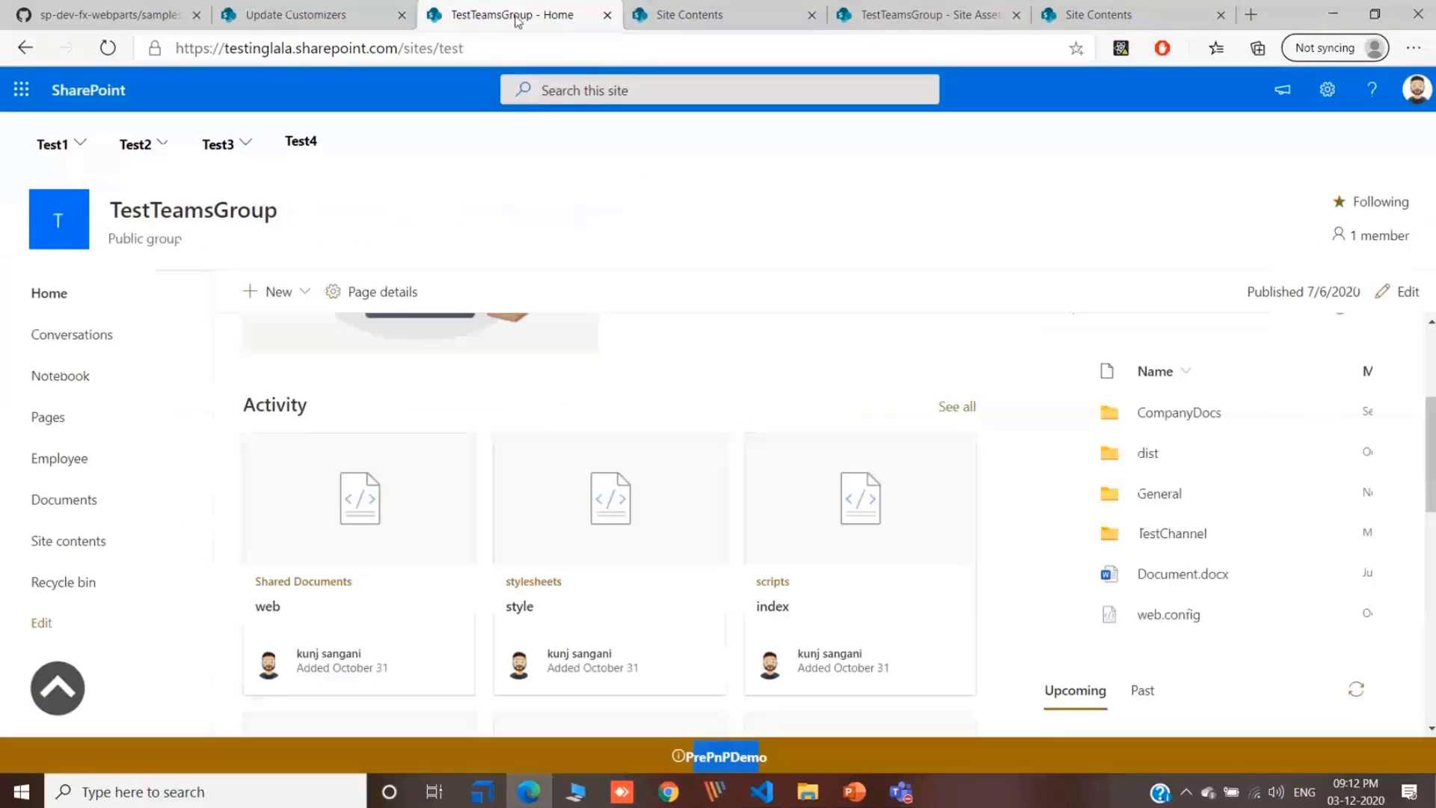
{"action": "left_click", "coordinate": [524, 40]}
{"action": "key", "text": "Return"}
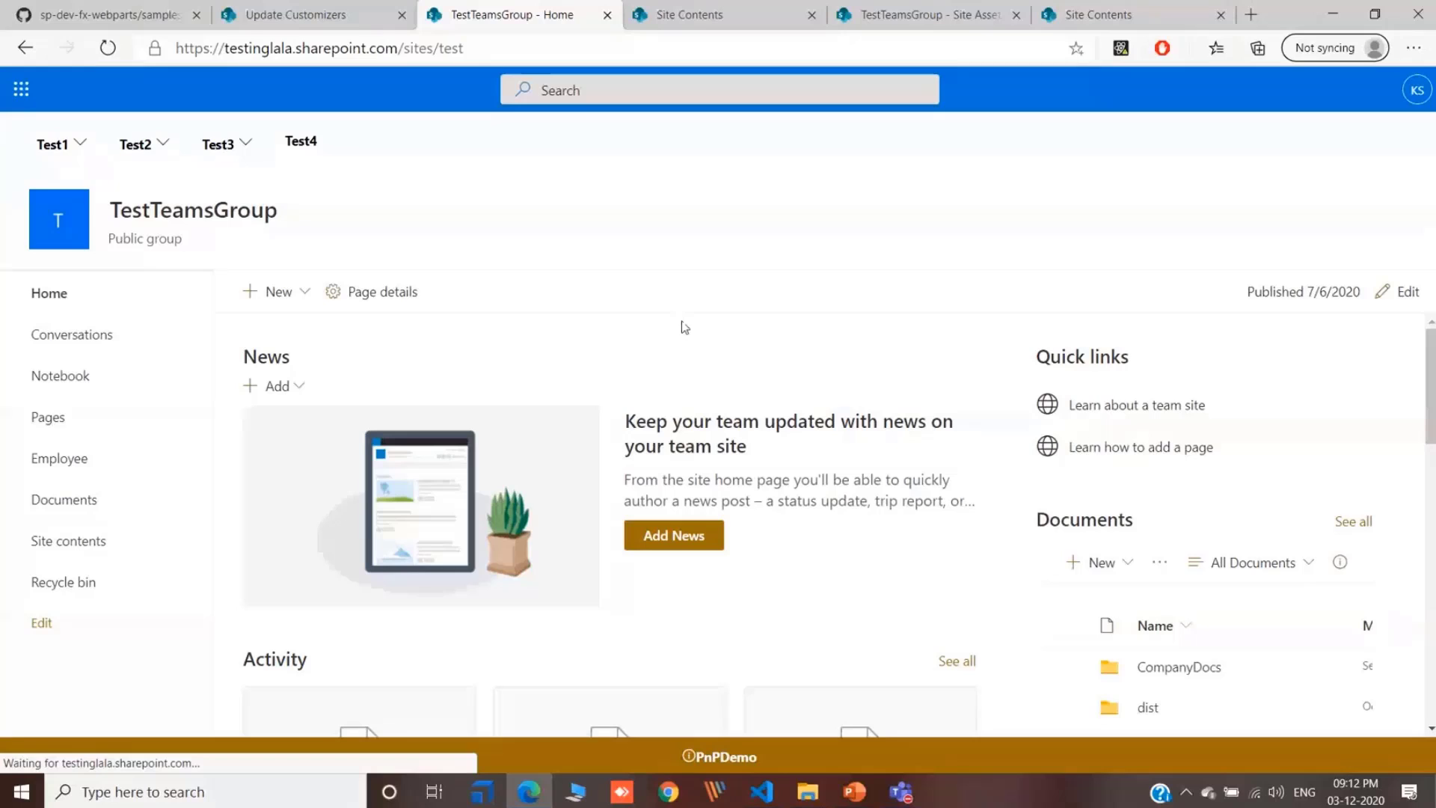
{"action": "key", "text": "ctrl+shift+Tab"}
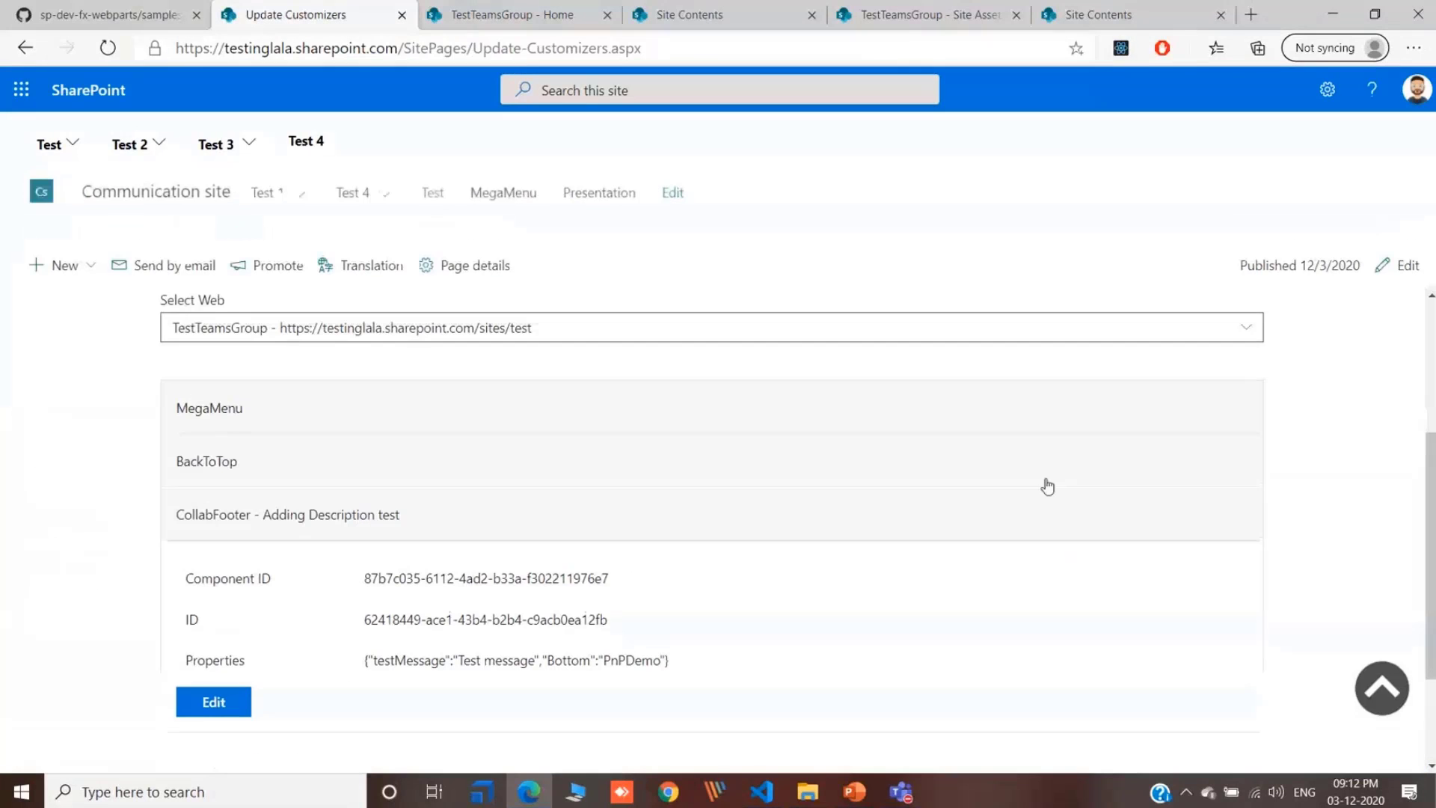
Put the Update Customizers page into edit mode and set the customizer web part's design to List
{"action": "scroll", "coordinate": [968, 537], "scroll_direction": "up", "scroll_amount": 1}
{"action": "scroll", "coordinate": [1329, 362], "scroll_direction": "up", "scroll_amount": 2}
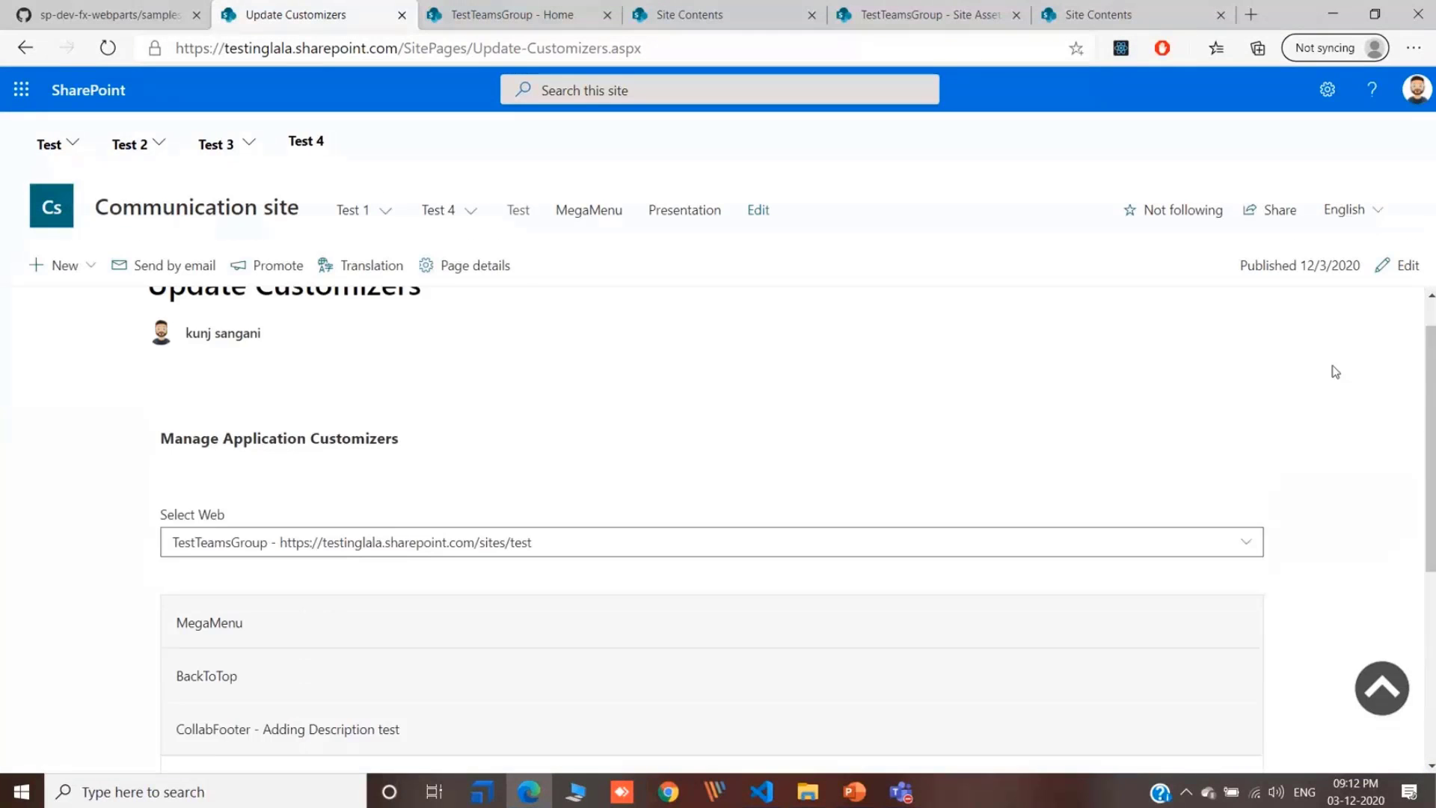
{"action": "scroll", "coordinate": [639, 497], "scroll_direction": "down", "scroll_amount": 2}
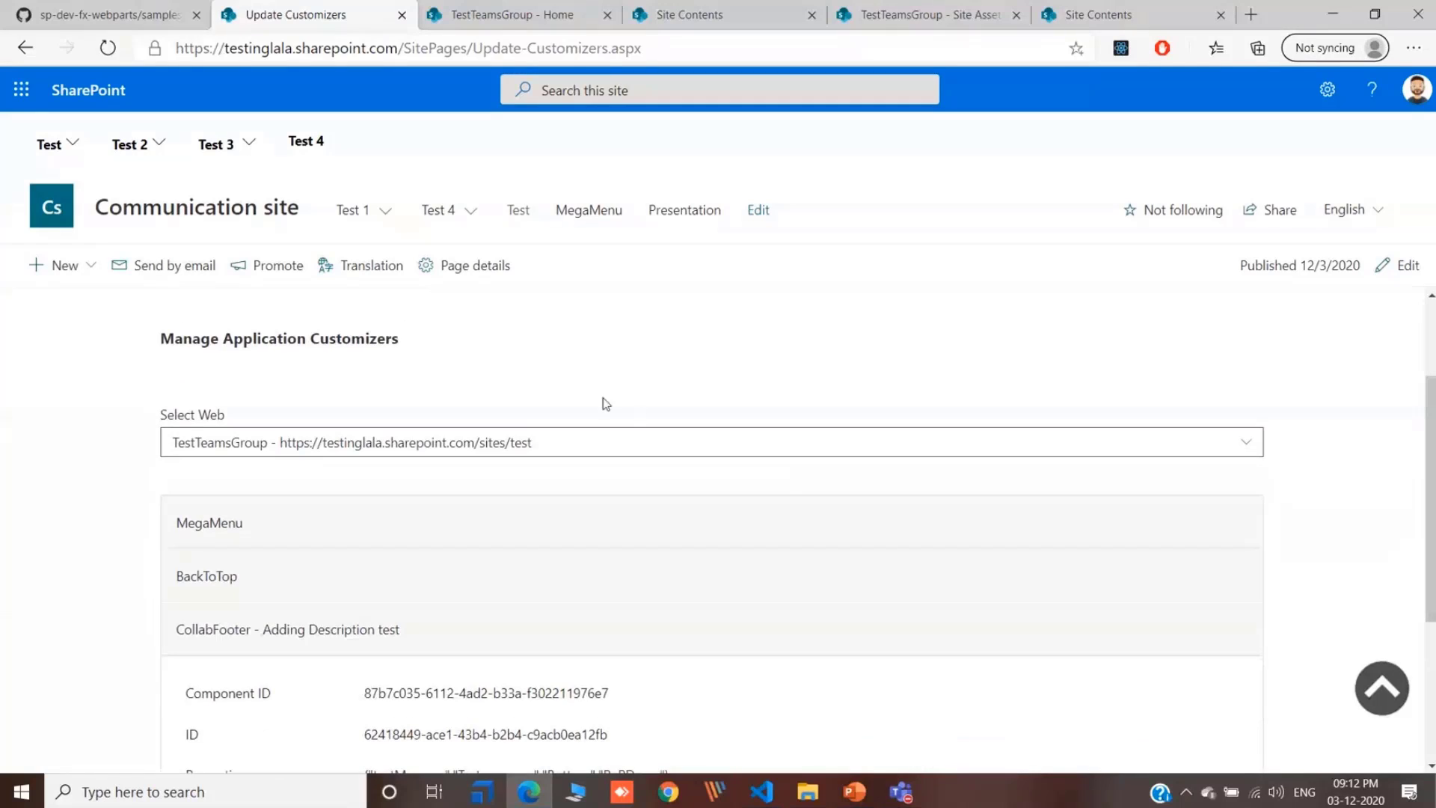
{"action": "left_click", "coordinate": [1400, 266]}
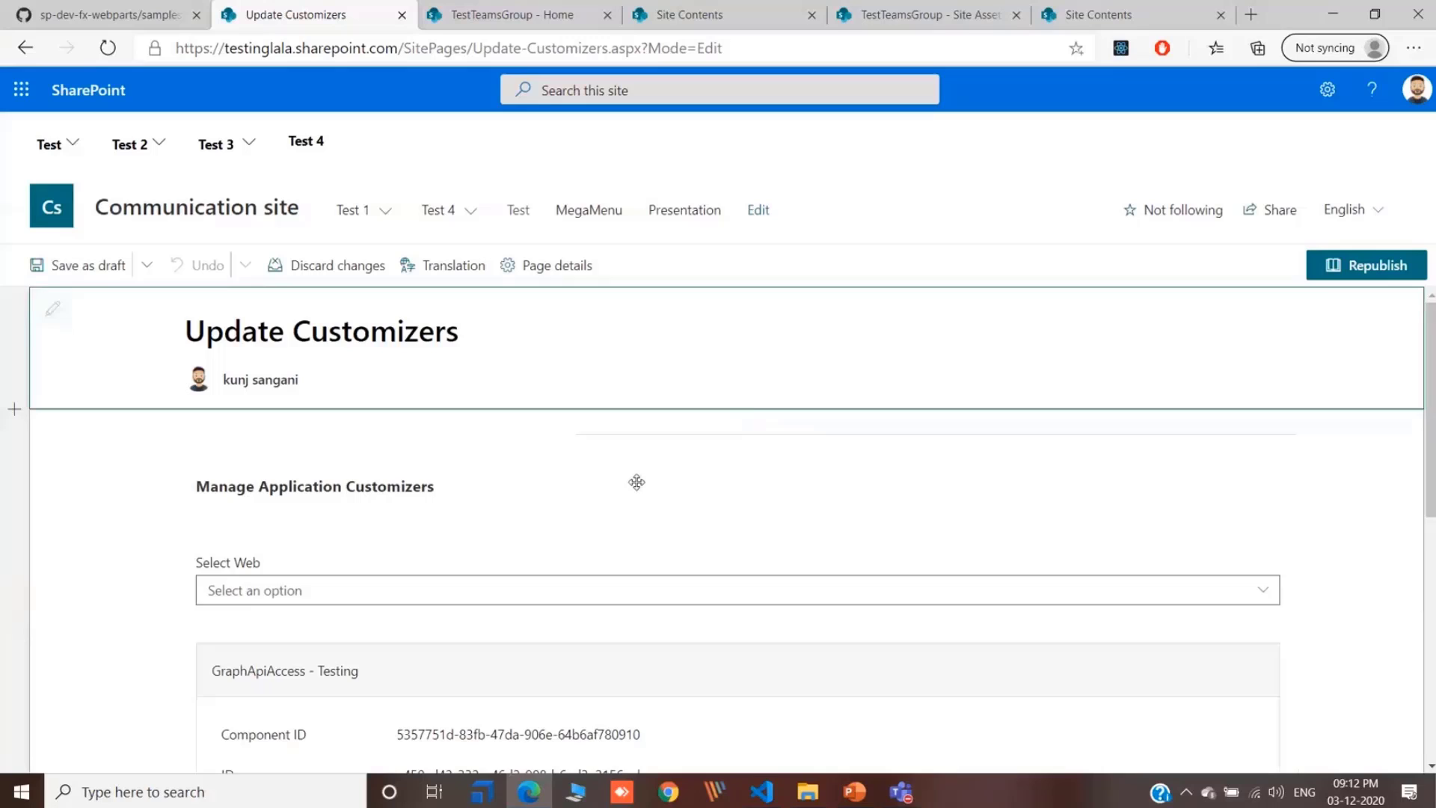
{"action": "scroll", "coordinate": [231, 408], "scroll_direction": "down", "scroll_amount": 1}
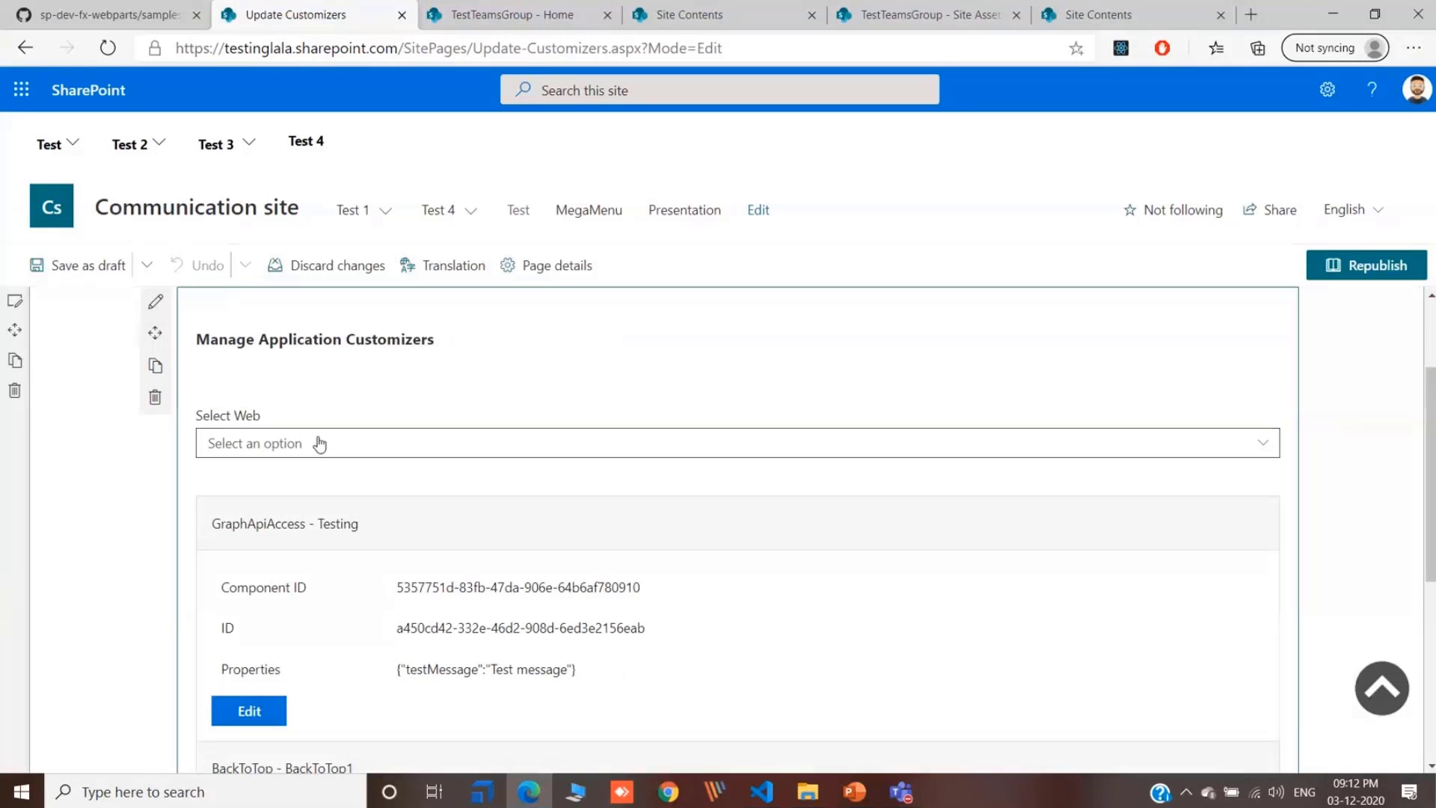
{"action": "left_click", "coordinate": [155, 300]}
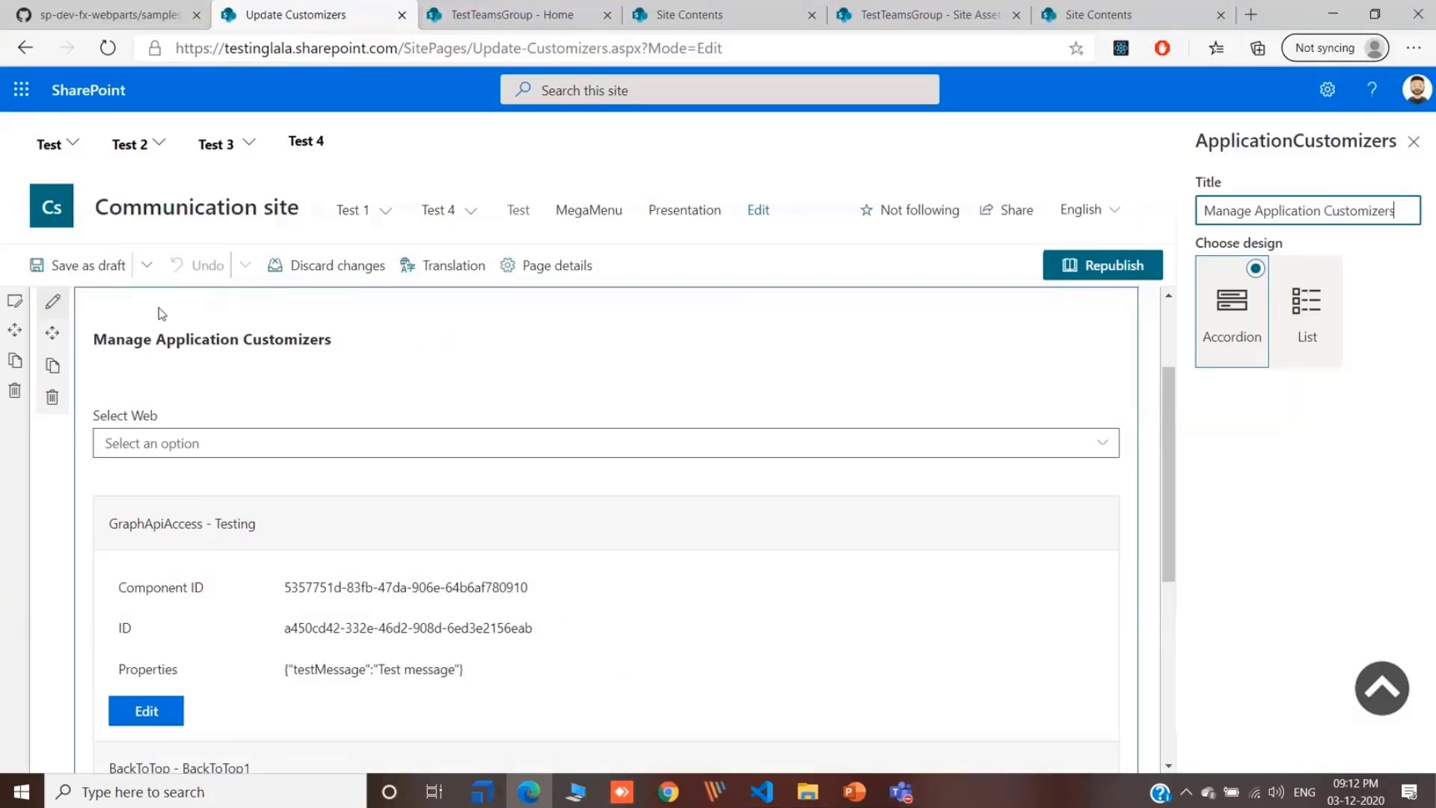
{"action": "left_click", "coordinate": [1309, 323]}
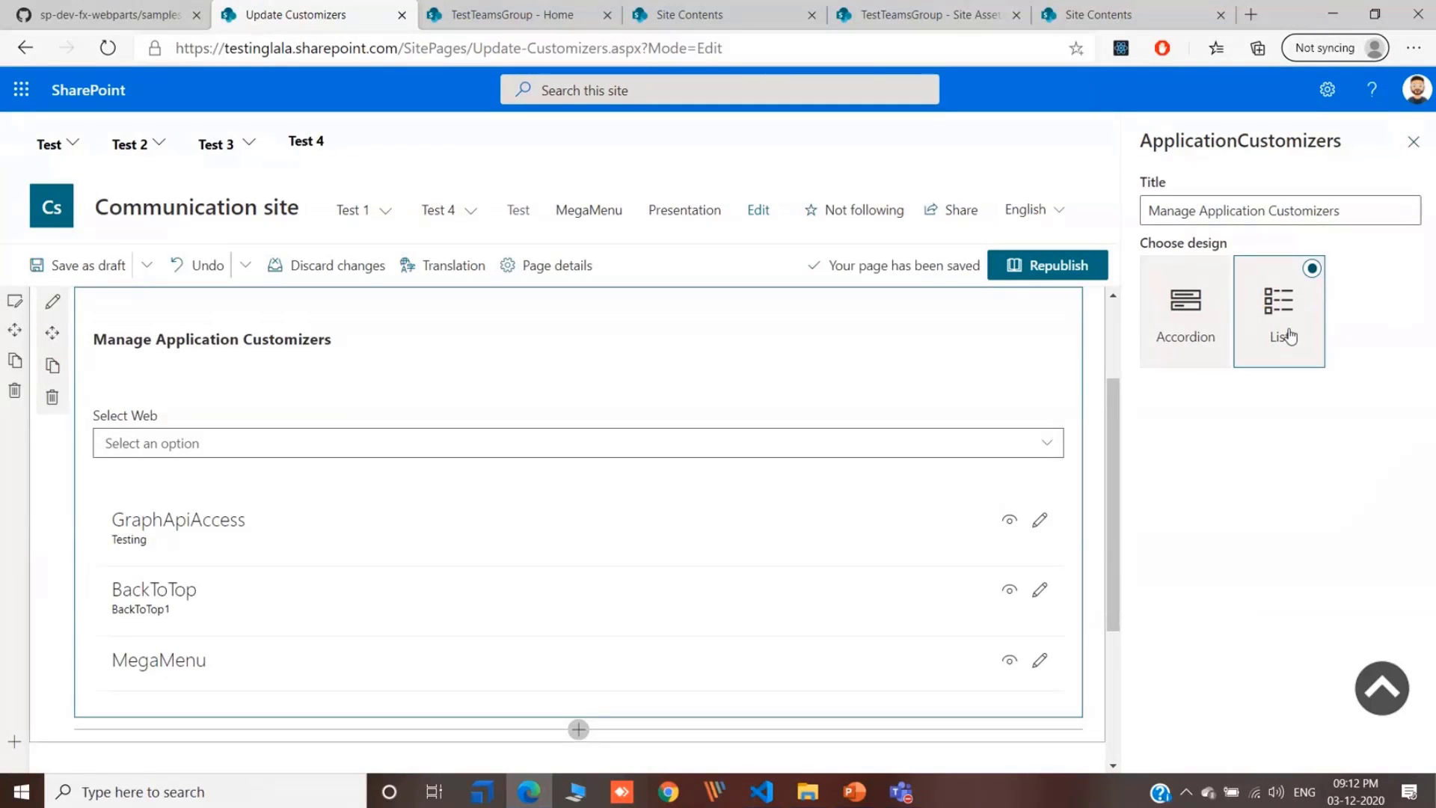
Republish the page and view MegaMenu's details from the list layout
{"action": "left_click", "coordinate": [1422, 144]}
{"action": "left_click", "coordinate": [1366, 264]}
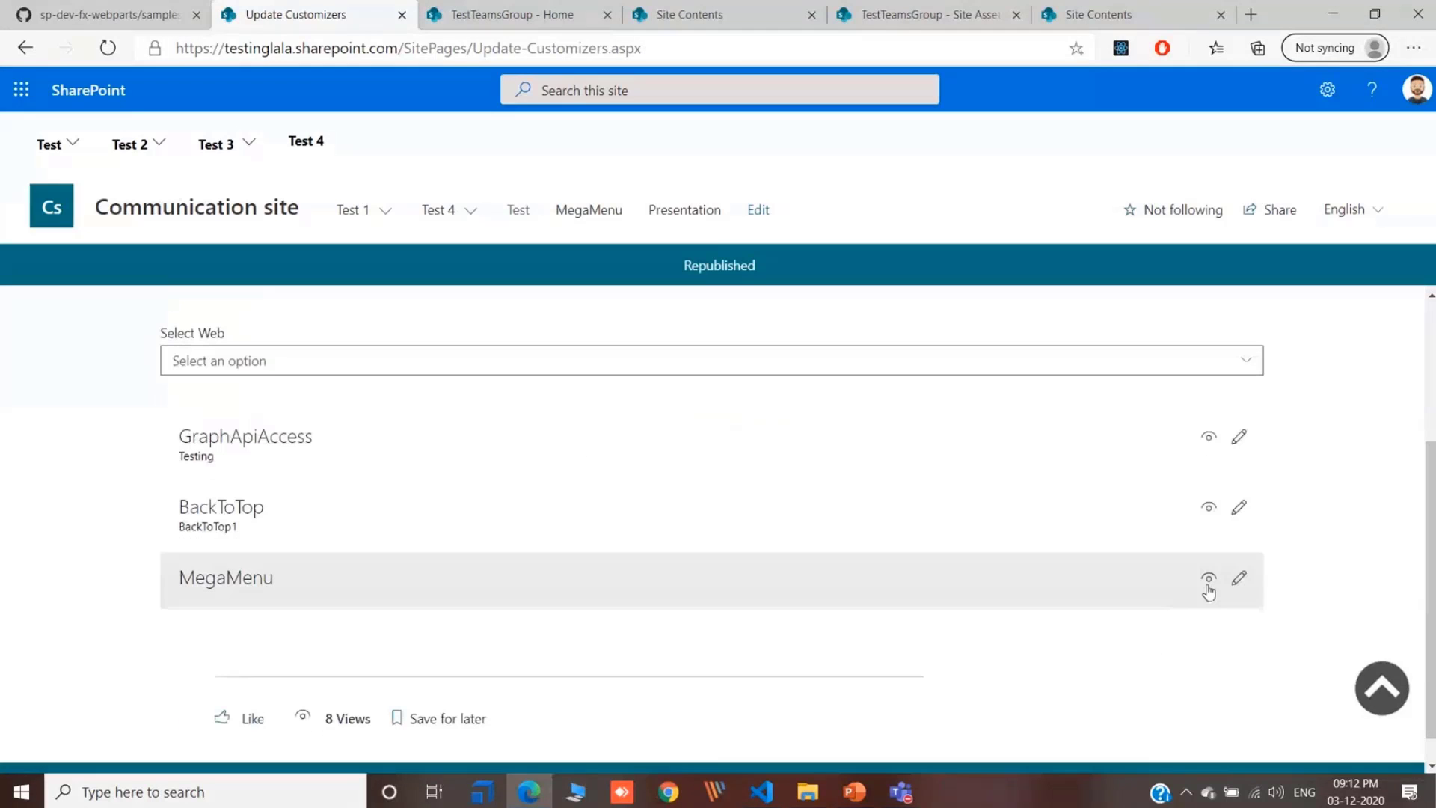
{"action": "left_click", "coordinate": [1208, 587]}
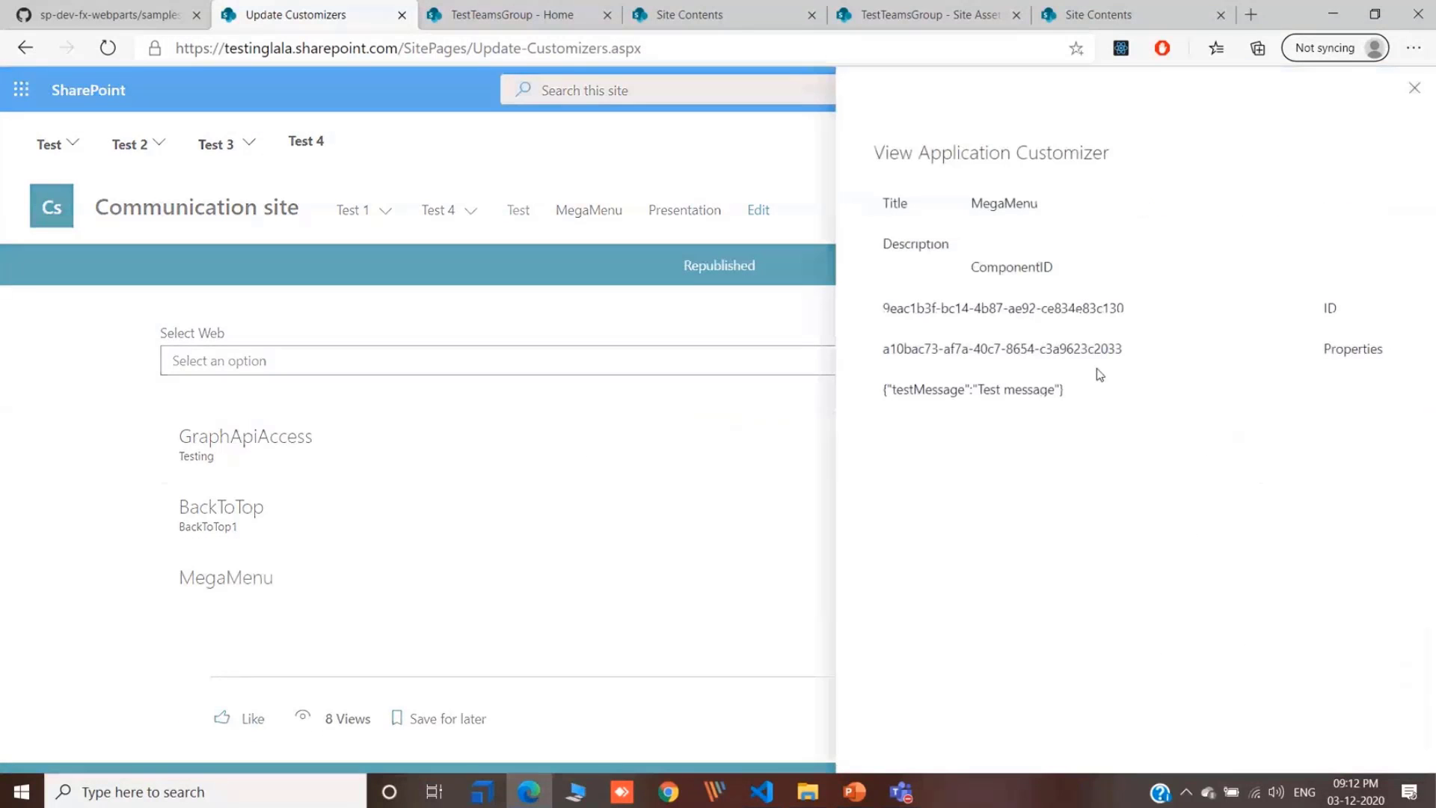
{"action": "left_click", "coordinate": [1412, 90]}
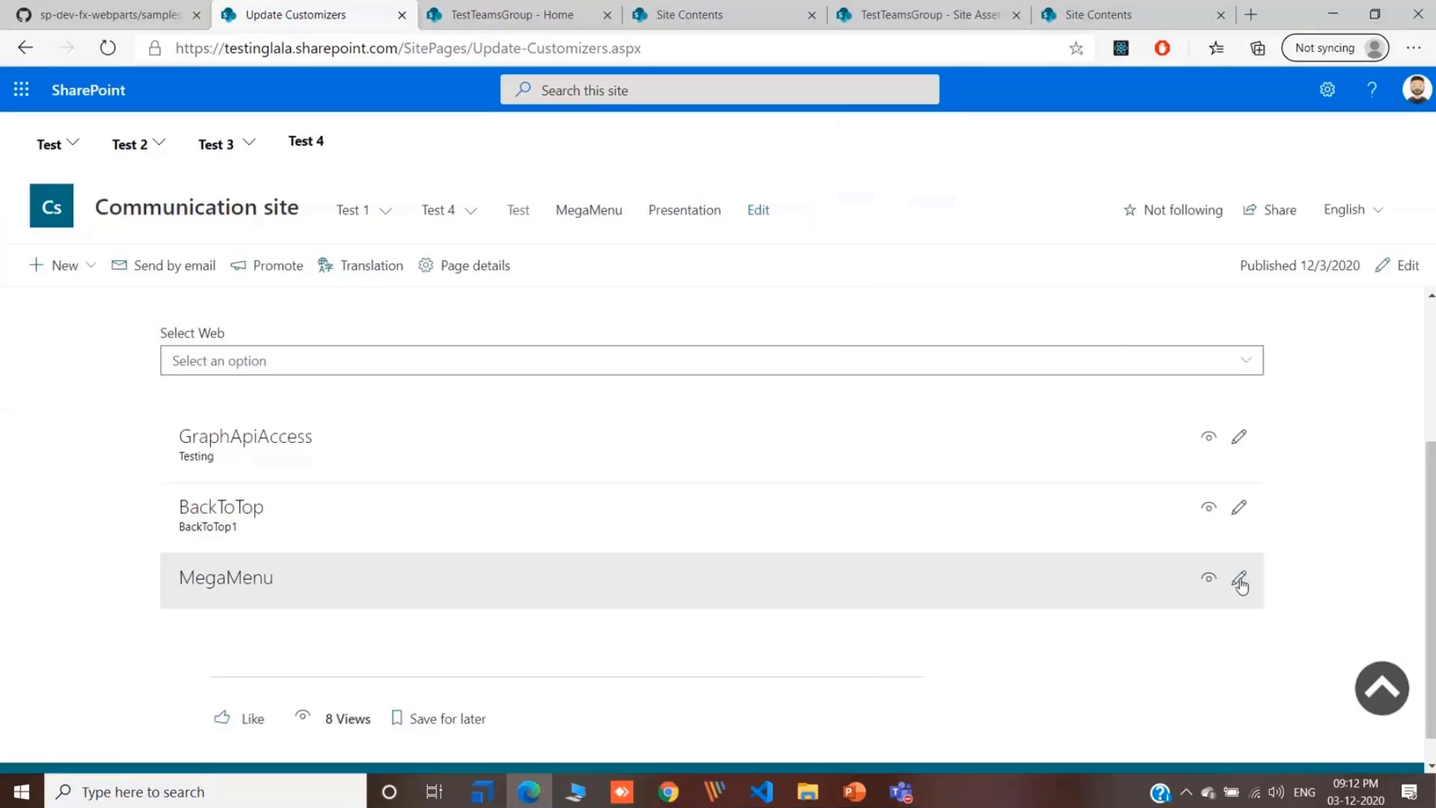
Open MegaMenu for editing, then cancel without making changes
{"action": "left_click", "coordinate": [1240, 579]}
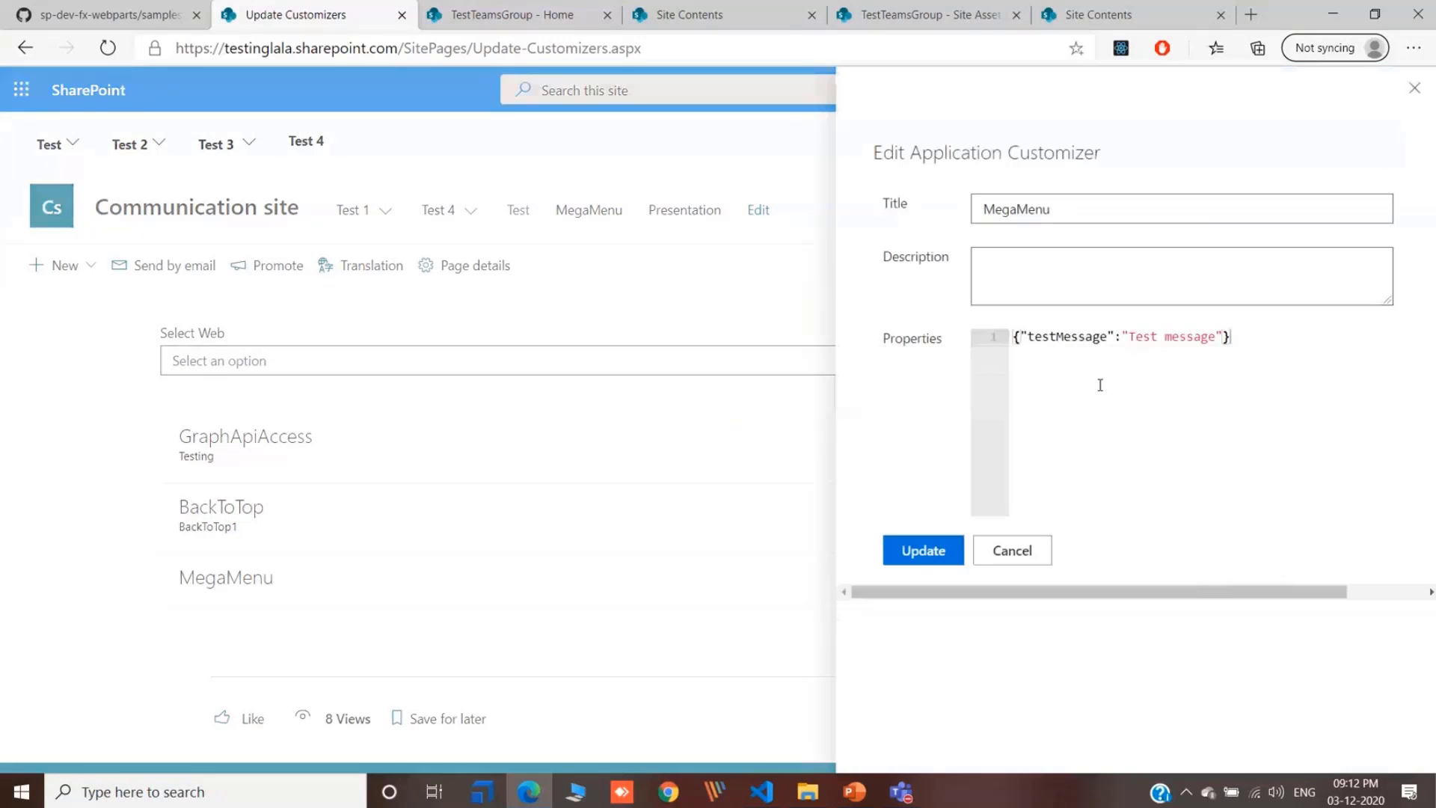
{"action": "left_click", "coordinate": [1019, 550]}
{"action": "scroll", "coordinate": [1084, 585], "scroll_direction": "up", "scroll_amount": 3}
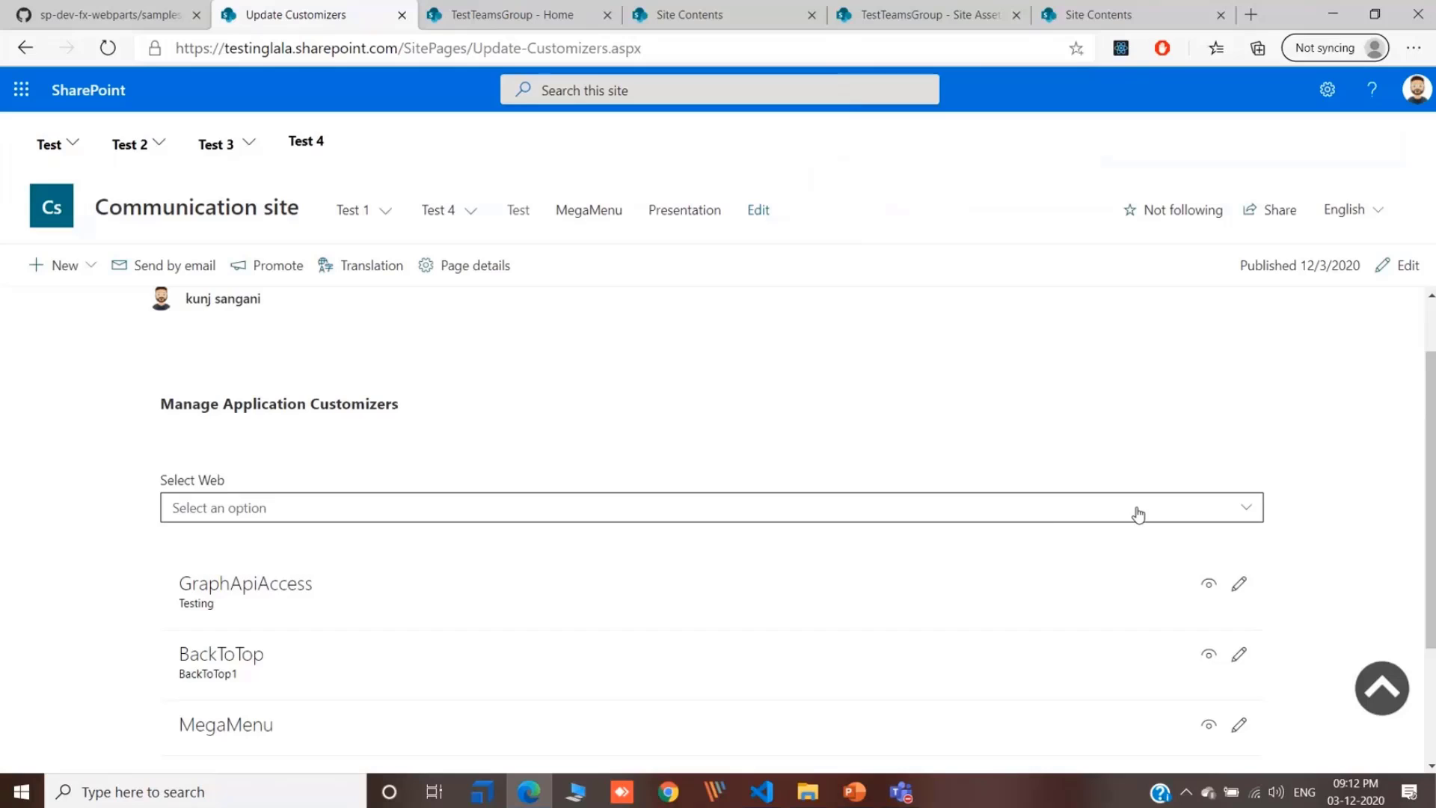
{"action": "scroll", "coordinate": [772, 586], "scroll_direction": "down", "scroll_amount": 2}
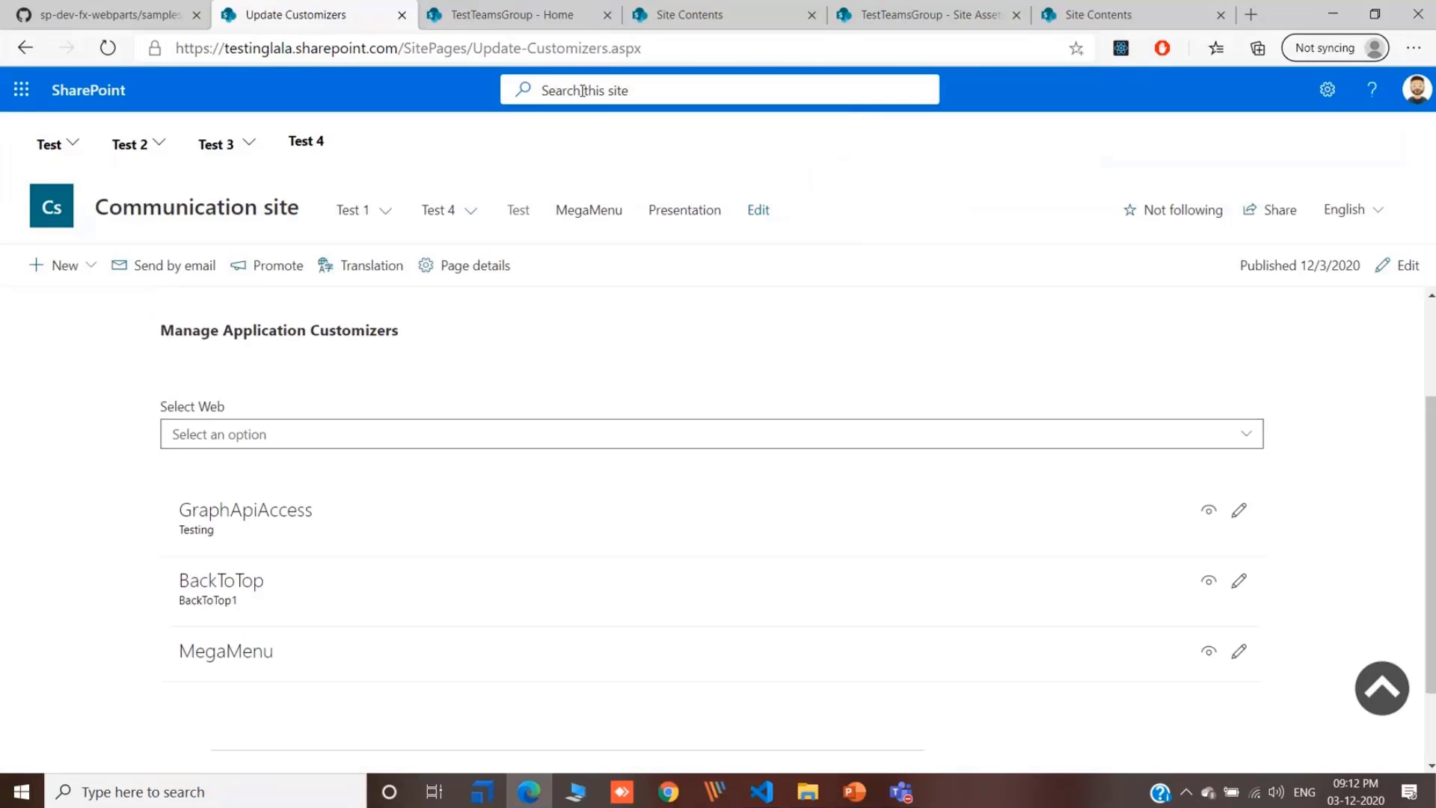
{"action": "scroll", "coordinate": [790, 677], "scroll_direction": "down", "scroll_amount": 1}
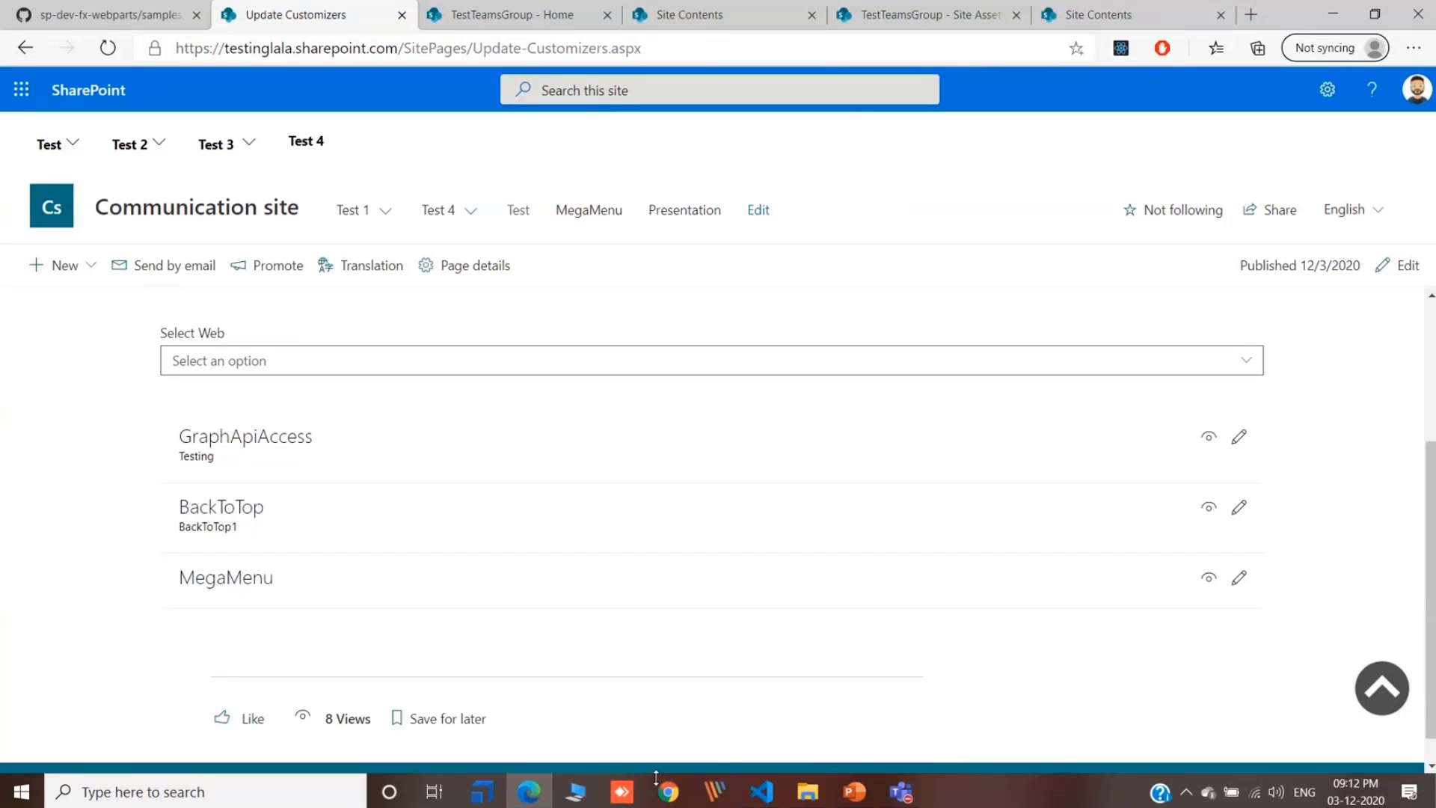
{"action": "mouse_move", "coordinate": [762, 799]}
In ApplicationCustomizers.tsx, note the Accordion import and unfold the class, render method and container div
{"action": "left_click", "coordinate": [765, 798]}
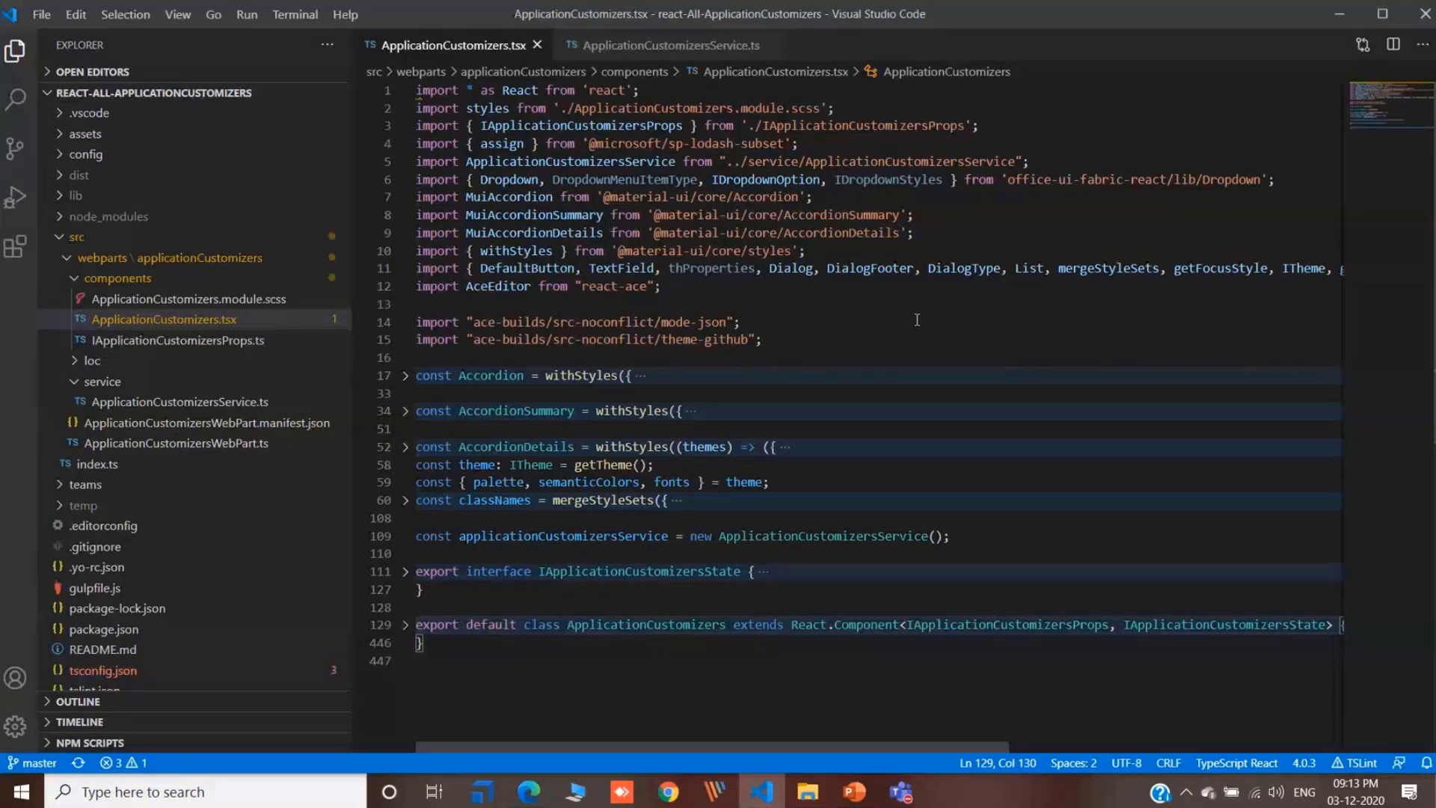
{"action": "left_click", "coordinate": [647, 196]}
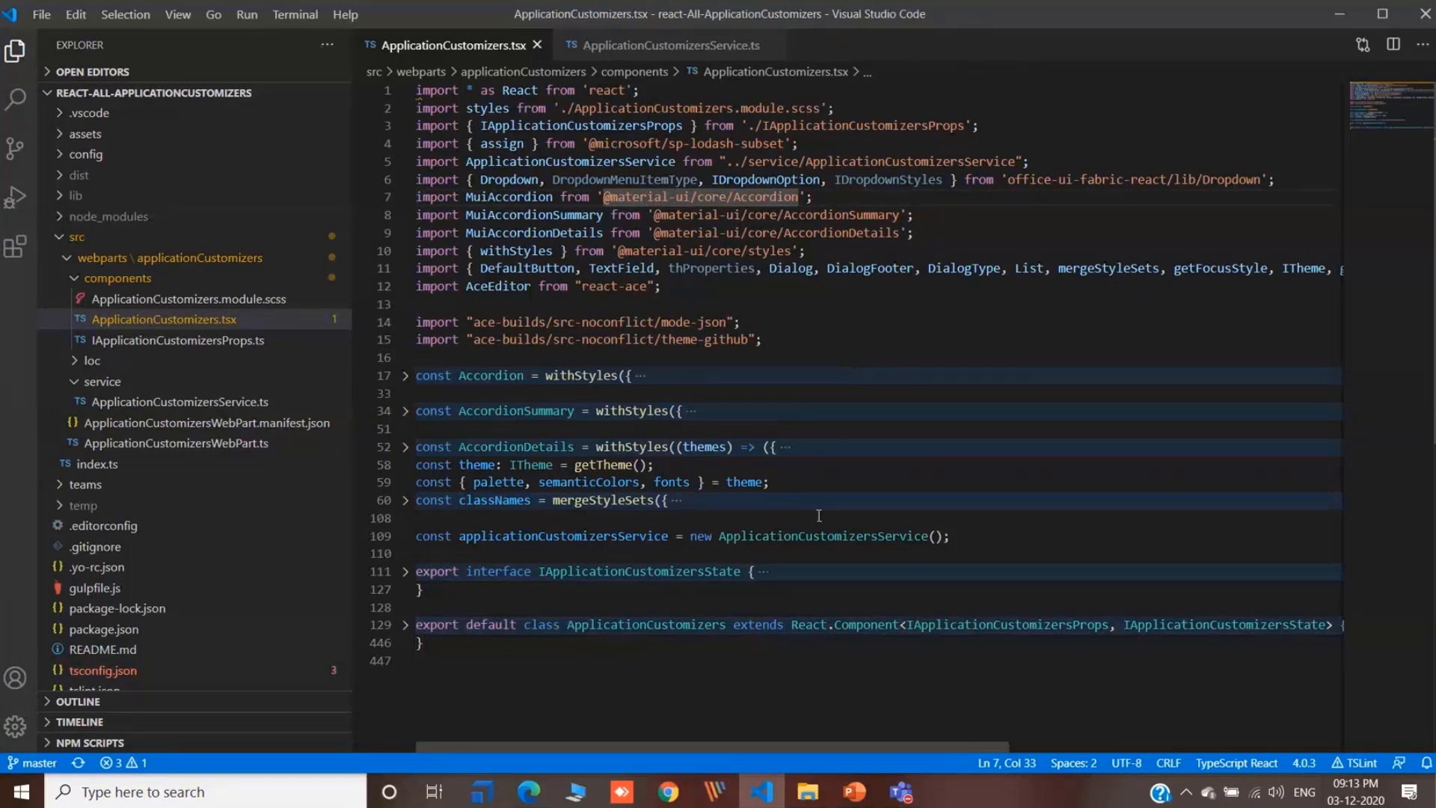
{"action": "left_click", "coordinate": [406, 625]}
{"action": "scroll", "coordinate": [744, 557], "scroll_direction": "down", "scroll_amount": 10}
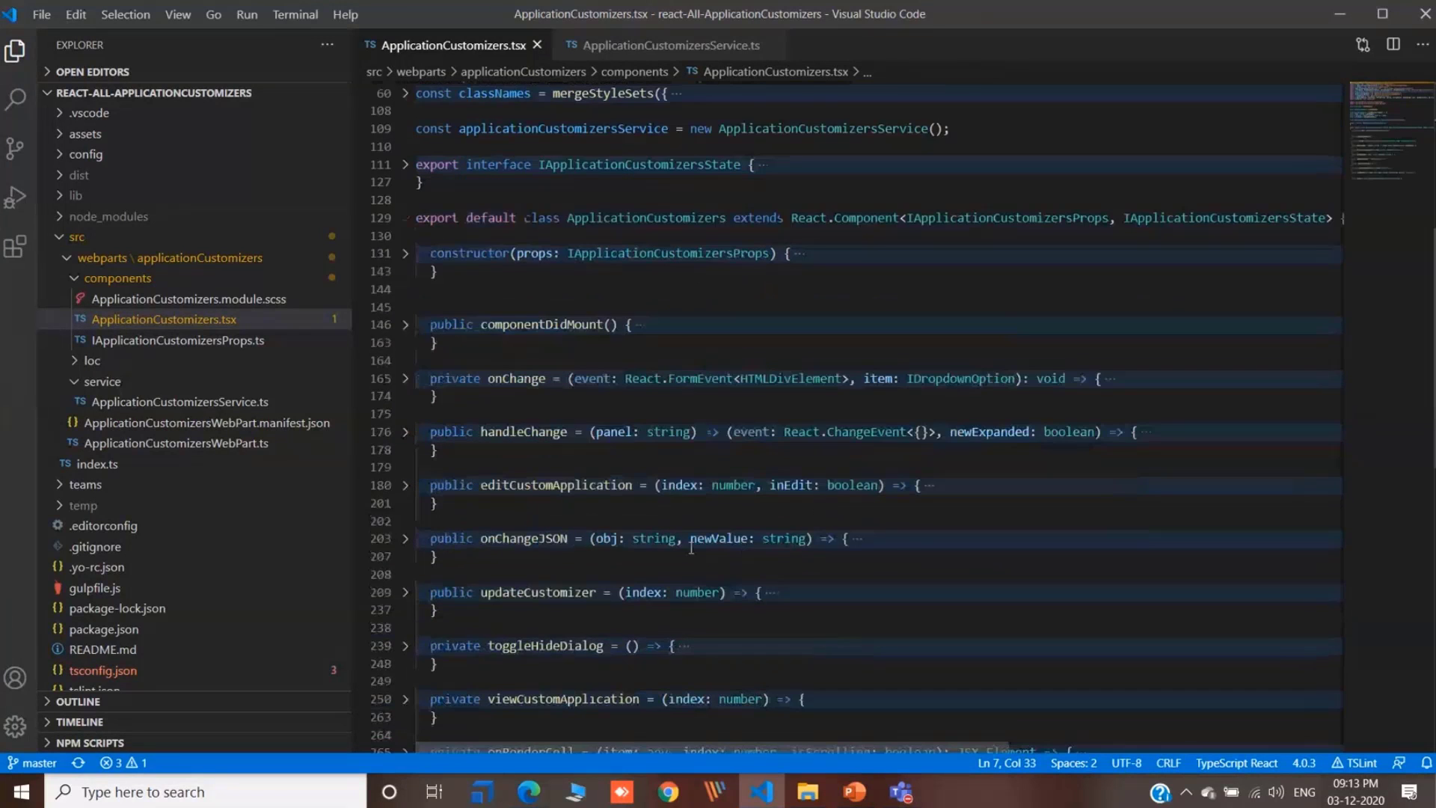
{"action": "left_click", "coordinate": [406, 534]}
{"action": "scroll", "coordinate": [408, 534], "scroll_direction": "down", "scroll_amount": 2}
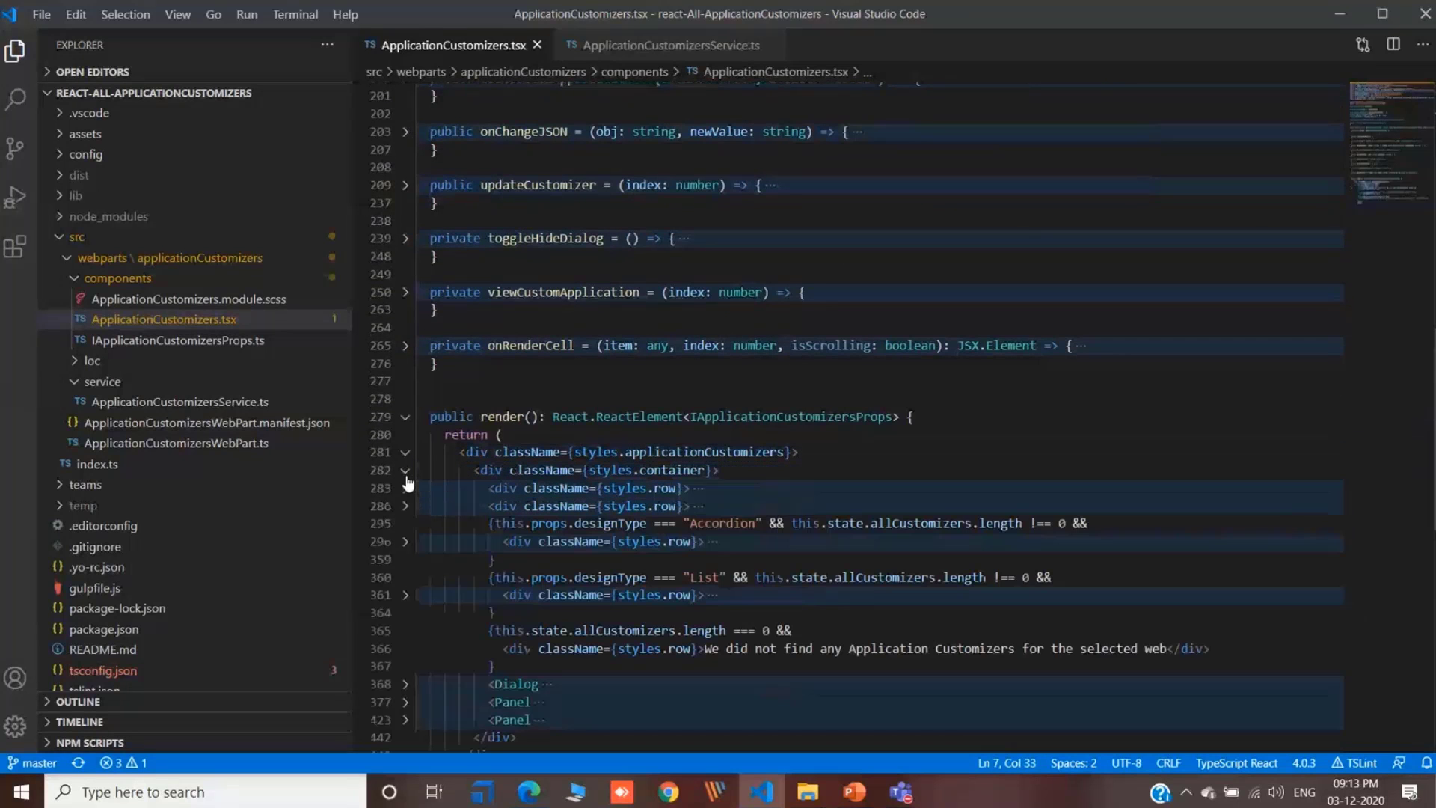
{"action": "left_click", "coordinate": [406, 476]}
{"action": "scroll", "coordinate": [741, 514], "scroll_direction": "down", "scroll_amount": 1}
Inspect the Accordion and List designType conditions and unfold the Accordion branch's allCustomizers map
{"action": "left_click", "coordinate": [597, 465]}
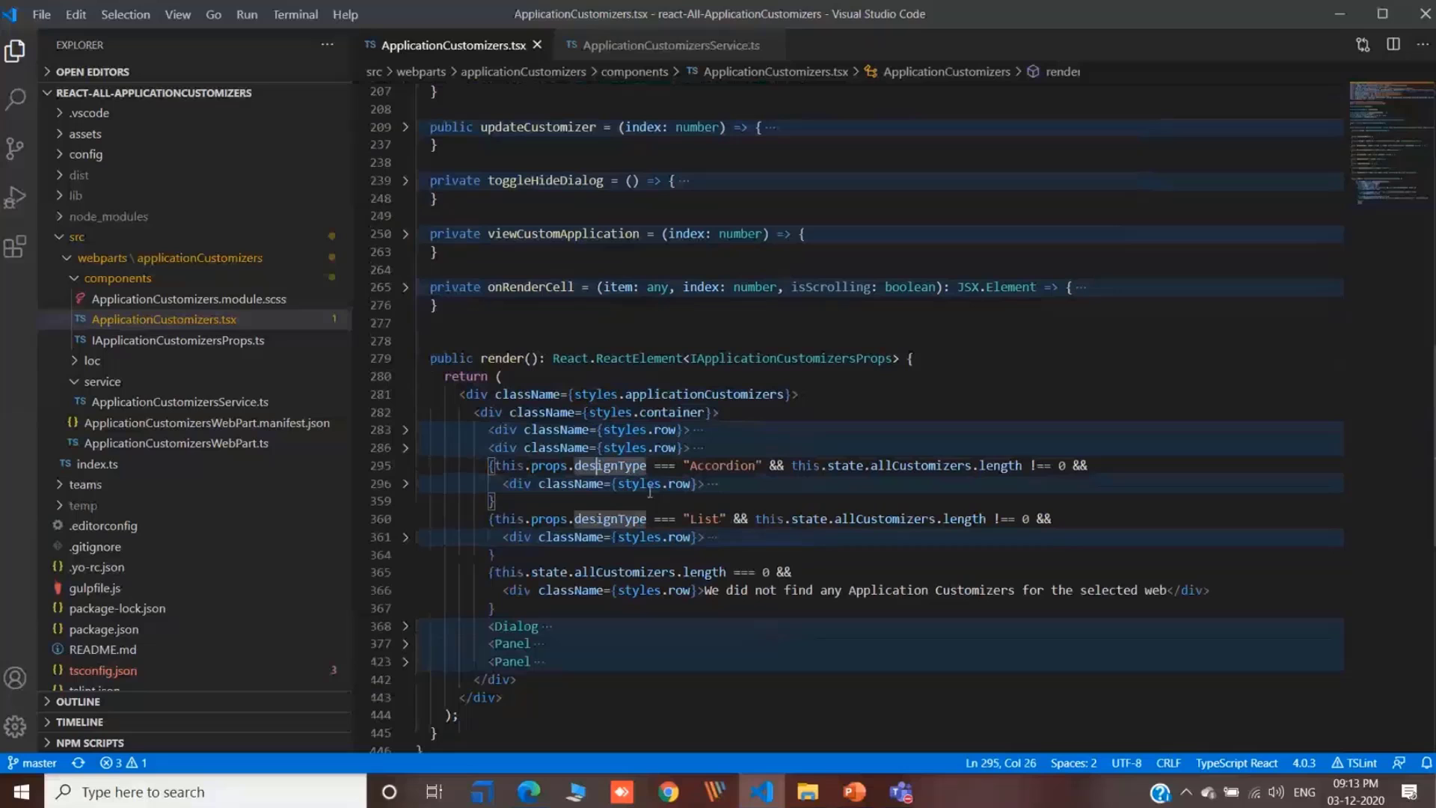
{"action": "left_click", "coordinate": [712, 466]}
{"action": "left_click", "coordinate": [703, 518]}
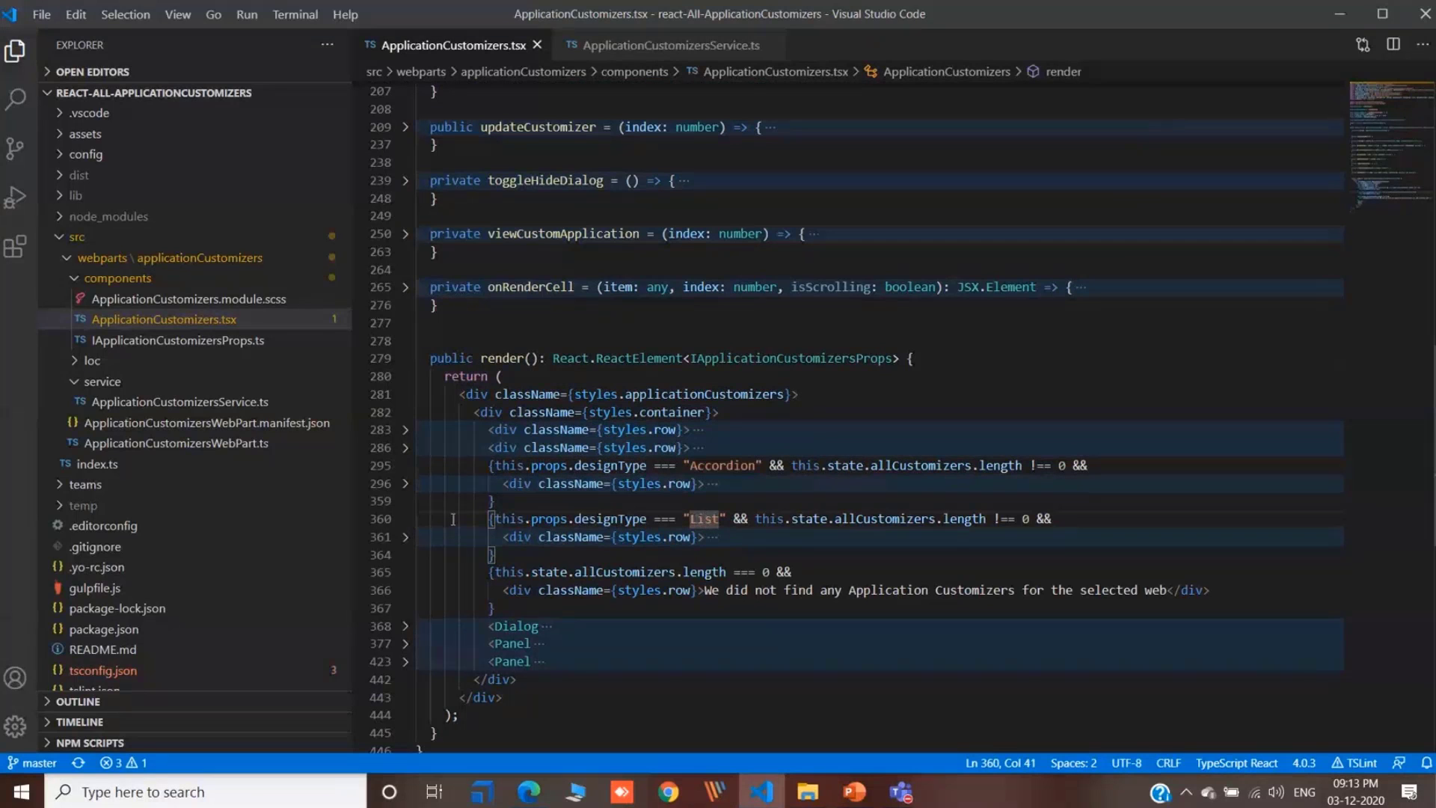
{"action": "left_click", "coordinate": [406, 484]}
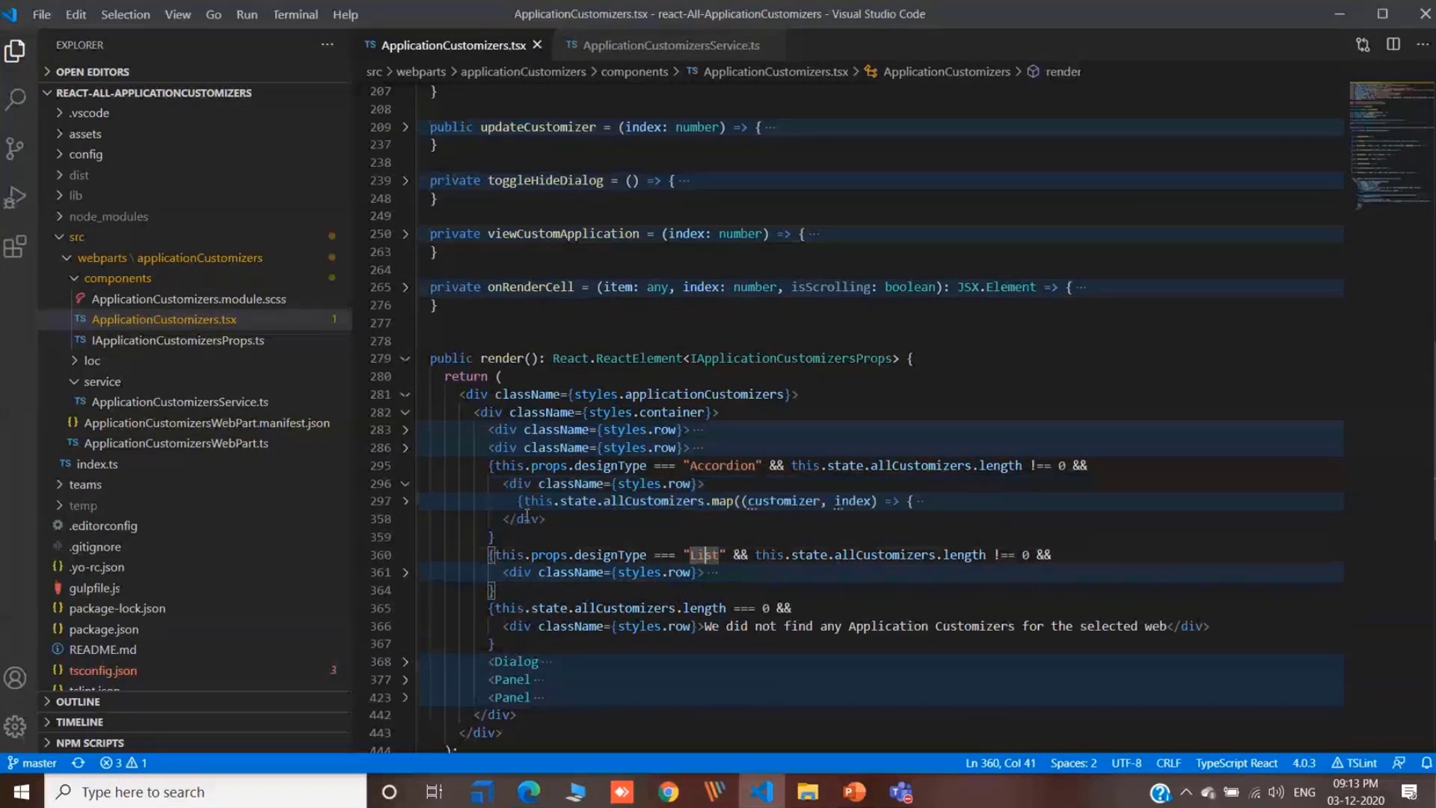
{"action": "left_click", "coordinate": [405, 500]}
{"action": "left_click", "coordinate": [609, 537]}
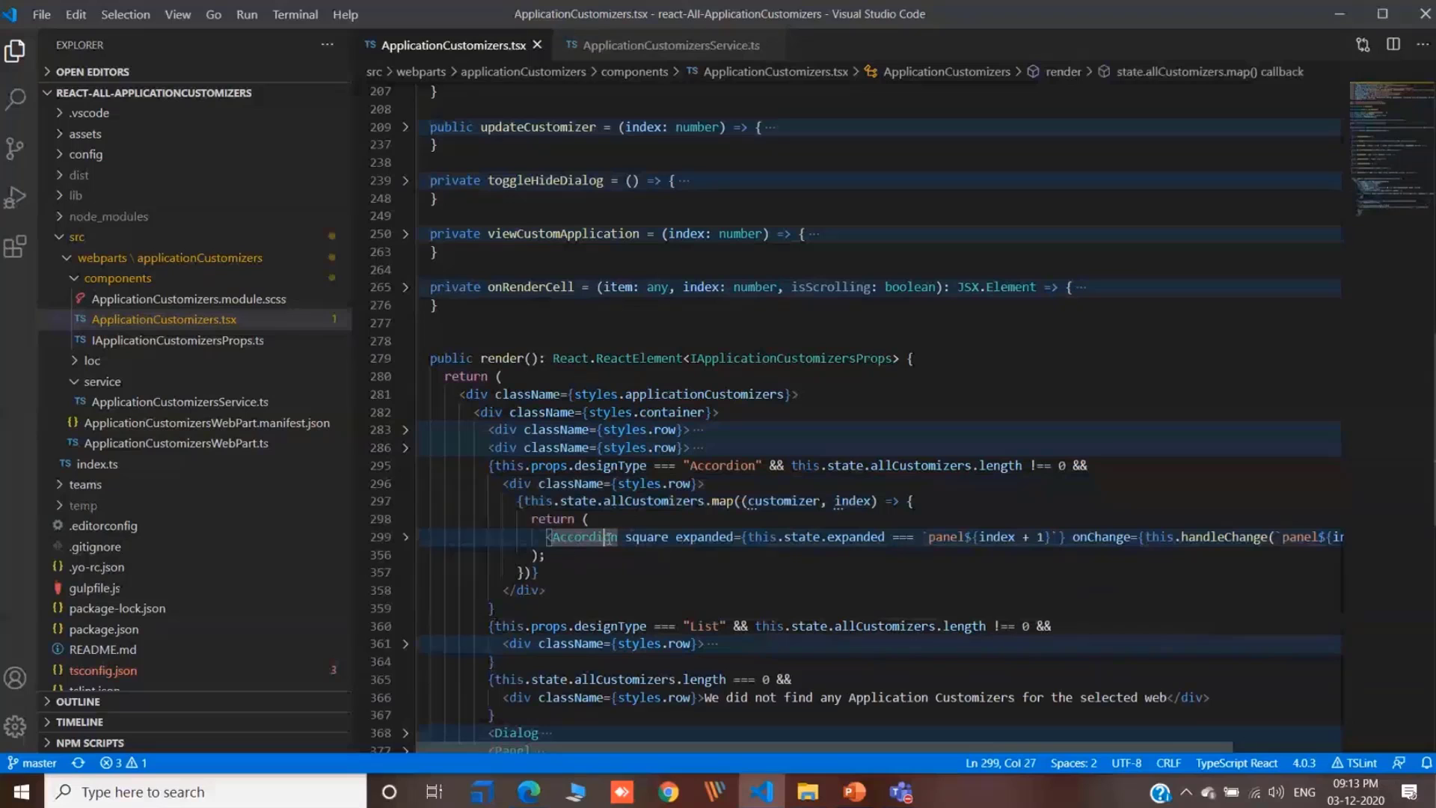
Unfold the List branch and select the <List tag on line 362
{"action": "scroll", "coordinate": [673, 554], "scroll_direction": "down", "scroll_amount": 1}
{"action": "left_click", "coordinate": [712, 567]}
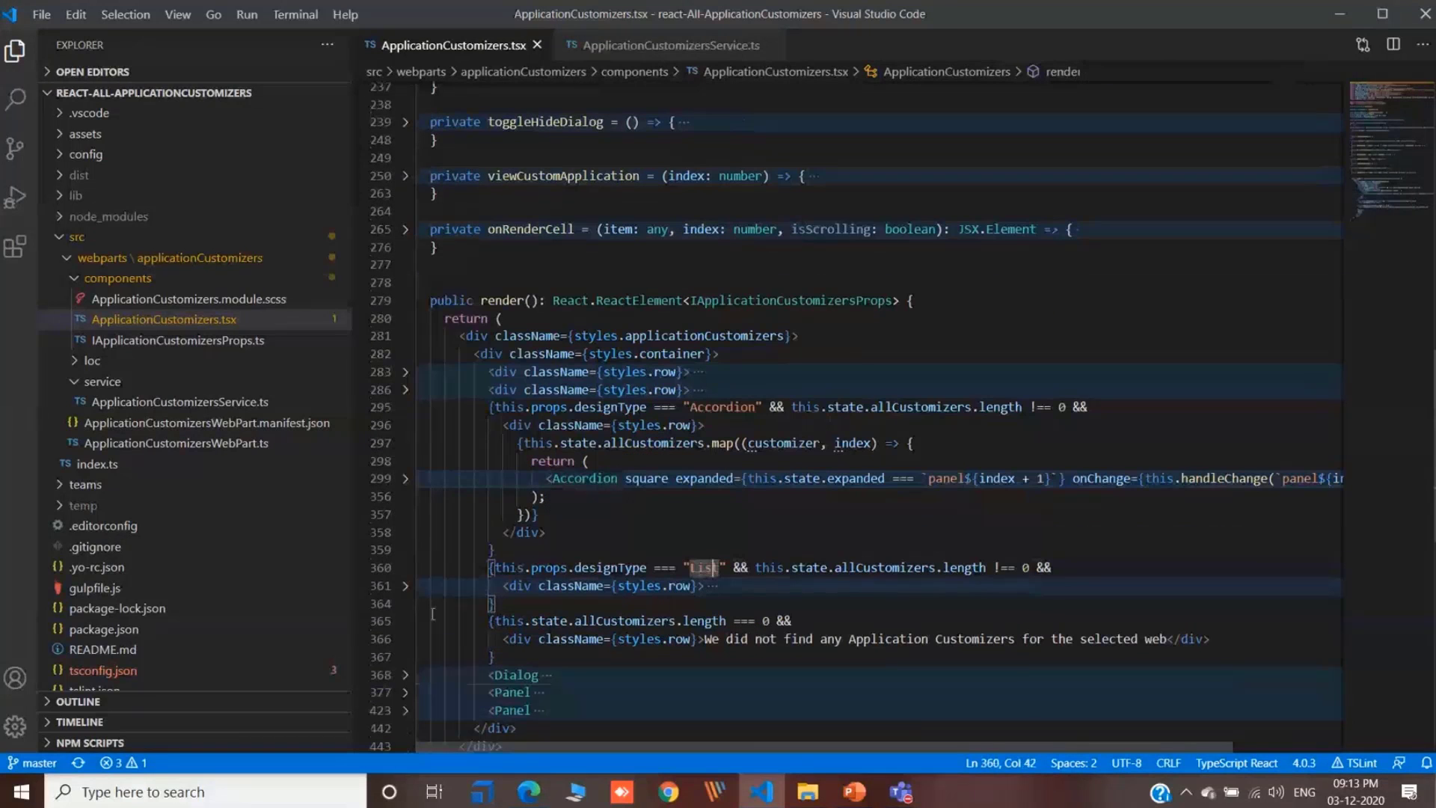
{"action": "left_click", "coordinate": [406, 586]}
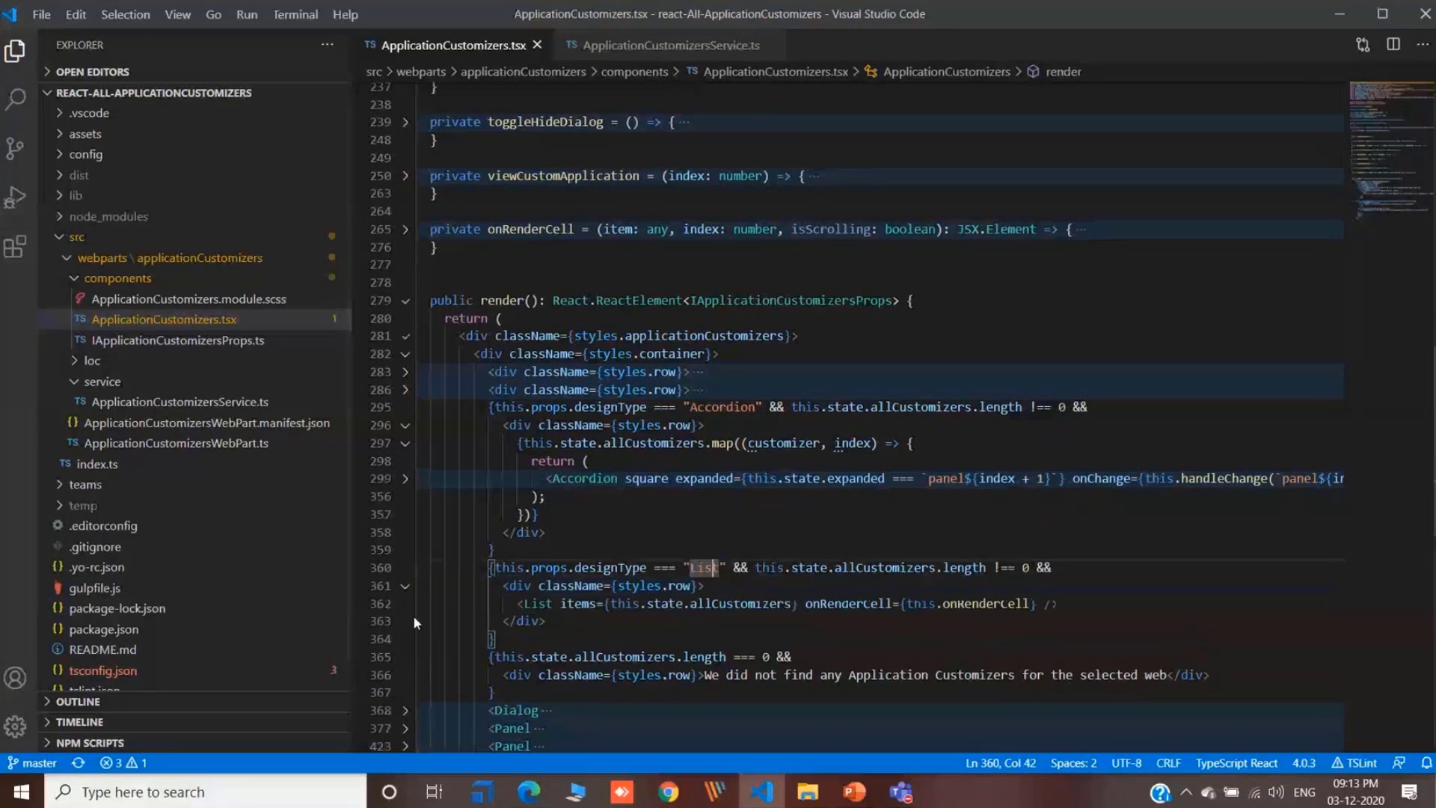
{"action": "left_click", "coordinate": [543, 606]}
{"action": "left_click", "coordinate": [511, 603]}
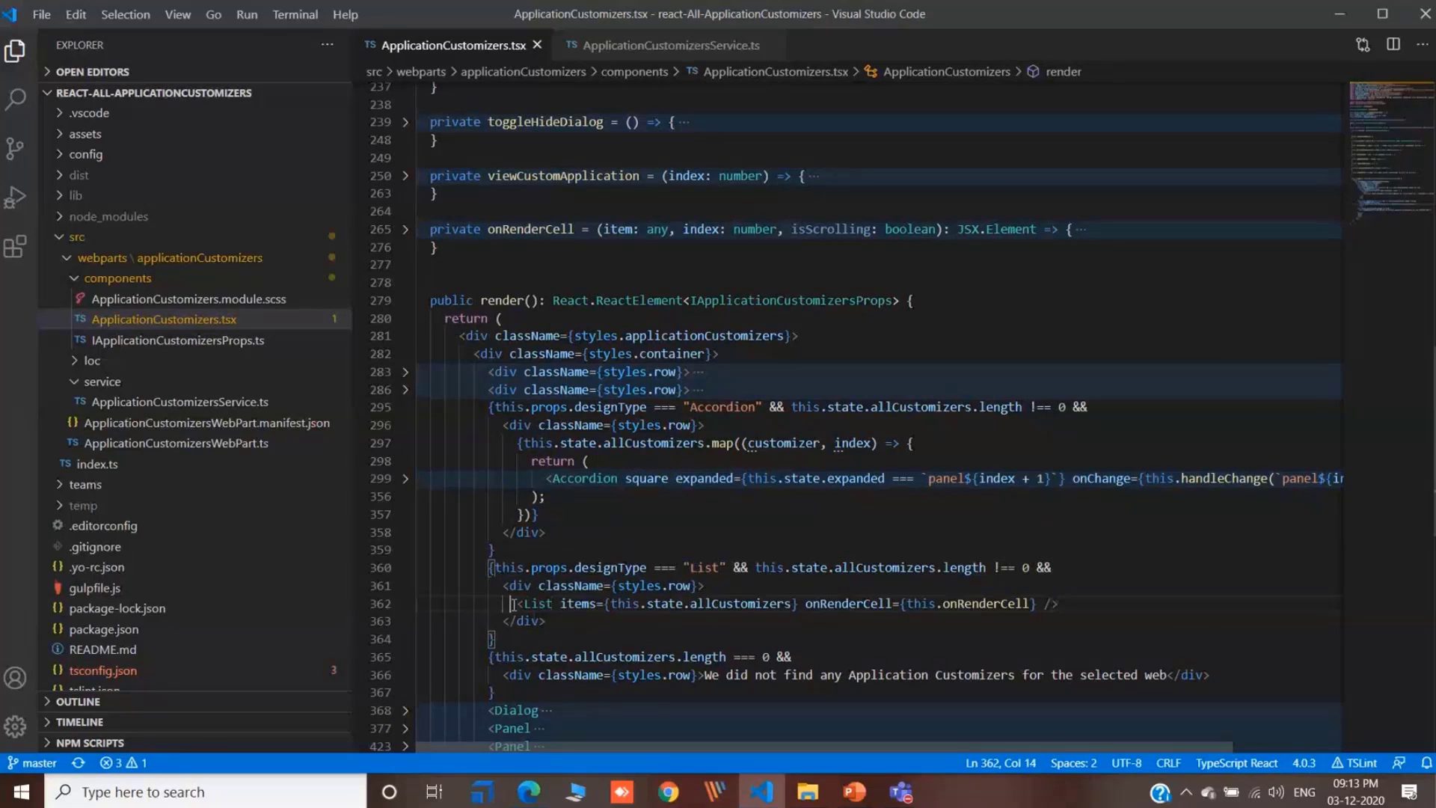
{"action": "left_click_drag", "start_coordinate": [511, 602], "coordinate": [559, 603]}
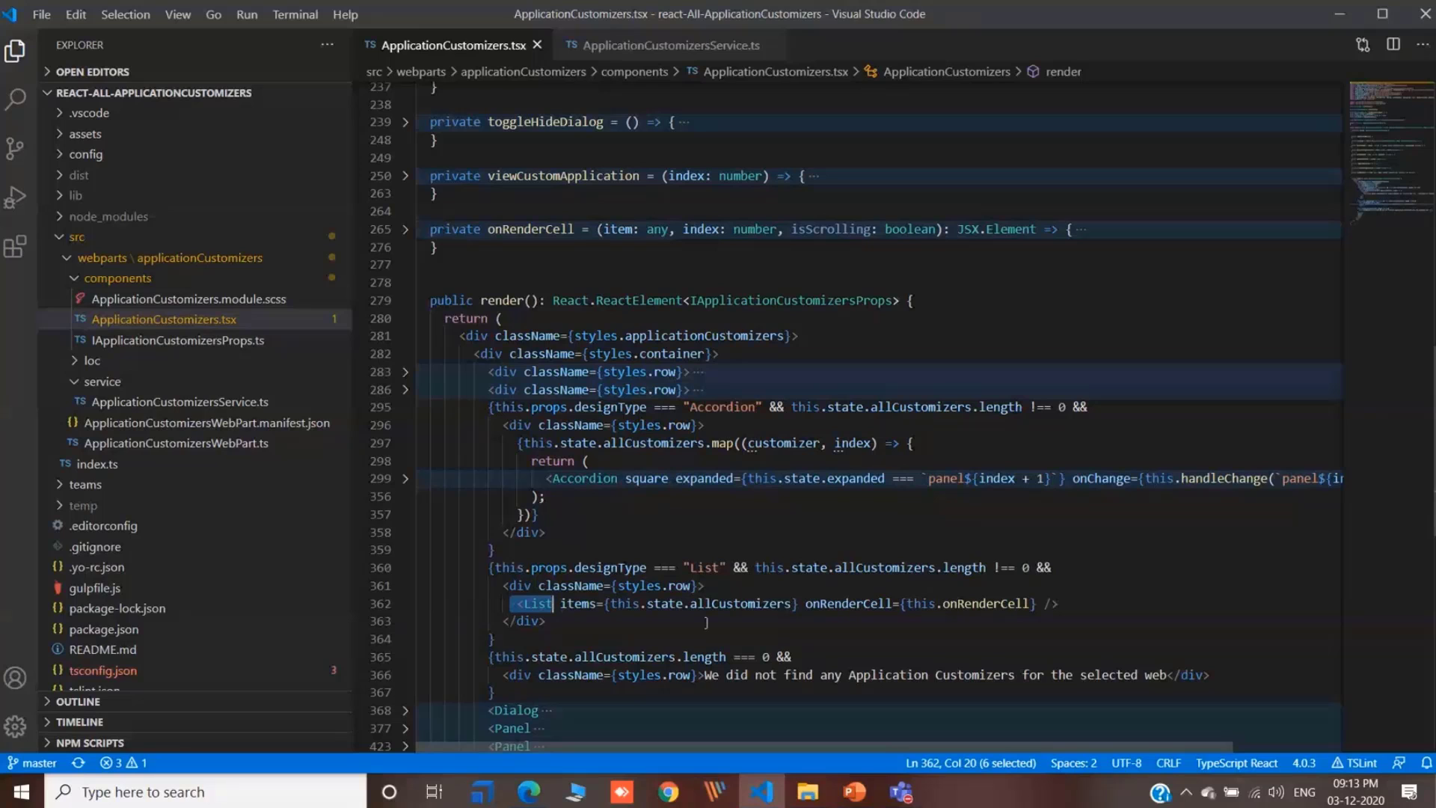
{"action": "scroll", "coordinate": [705, 622], "scroll_direction": "up", "scroll_amount": 2}
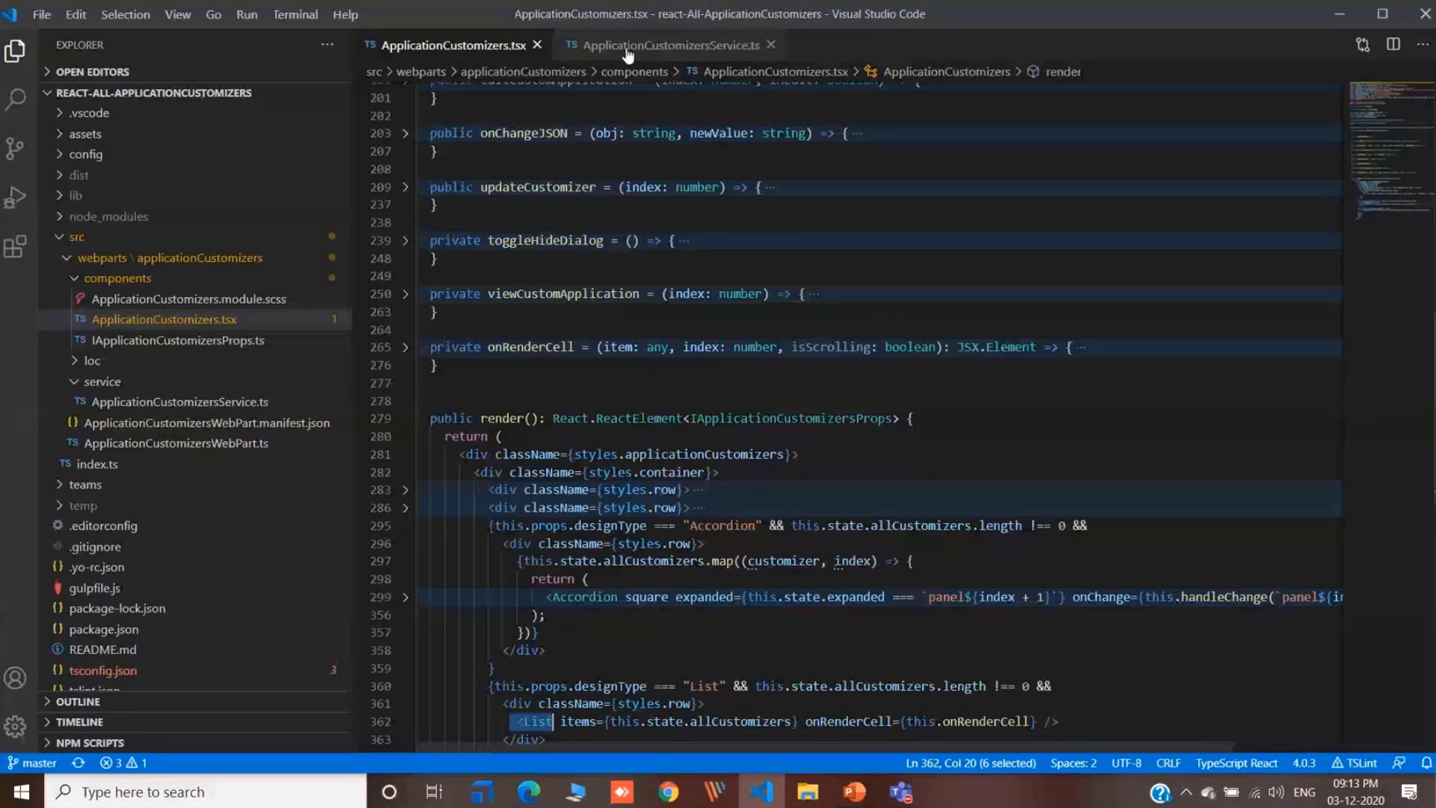
Open ApplicationCustomizersService.ts and unfold fetchAllApplictionCustomizers, highlighting where webURL is used
{"action": "left_click", "coordinate": [627, 51]}
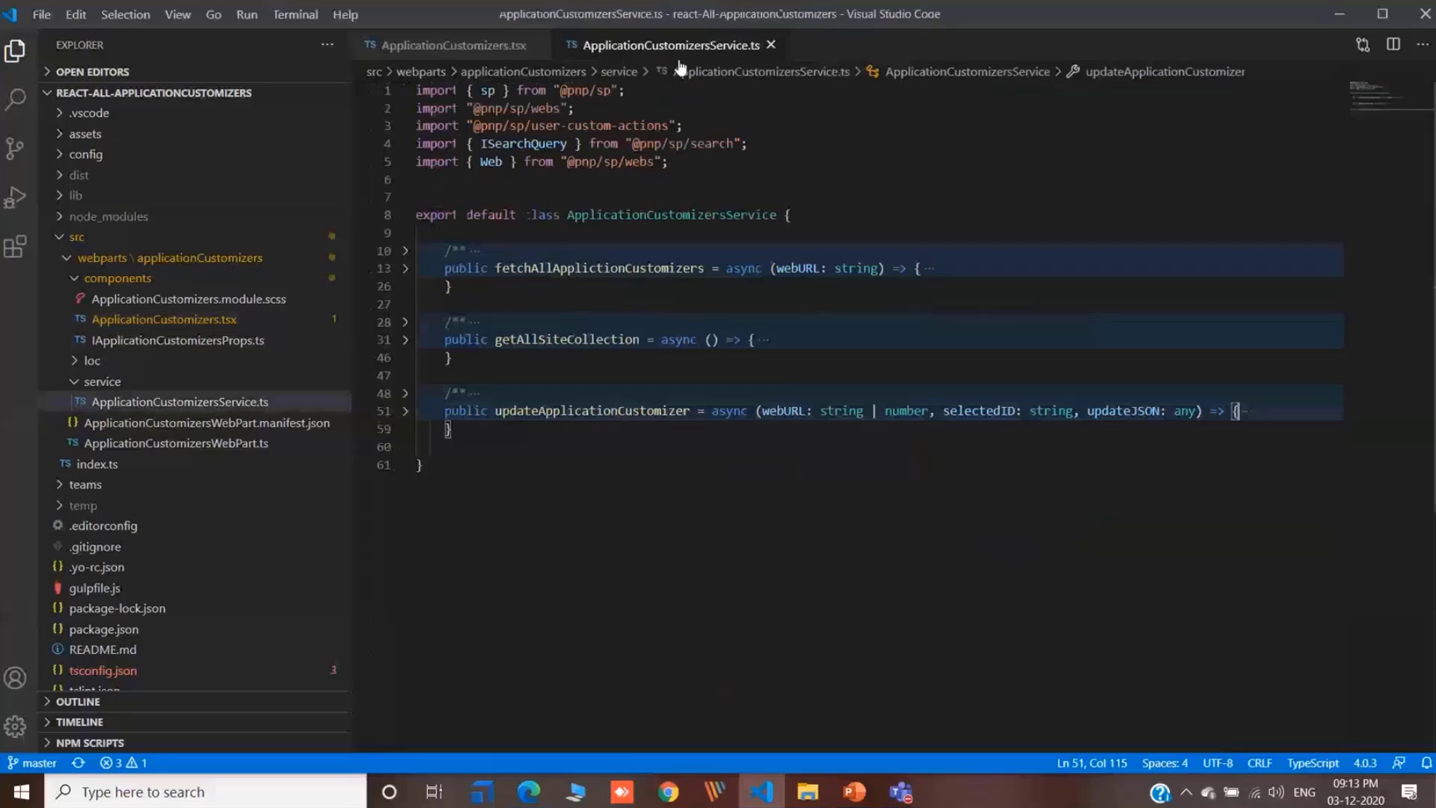
{"action": "left_click", "coordinate": [596, 268]}
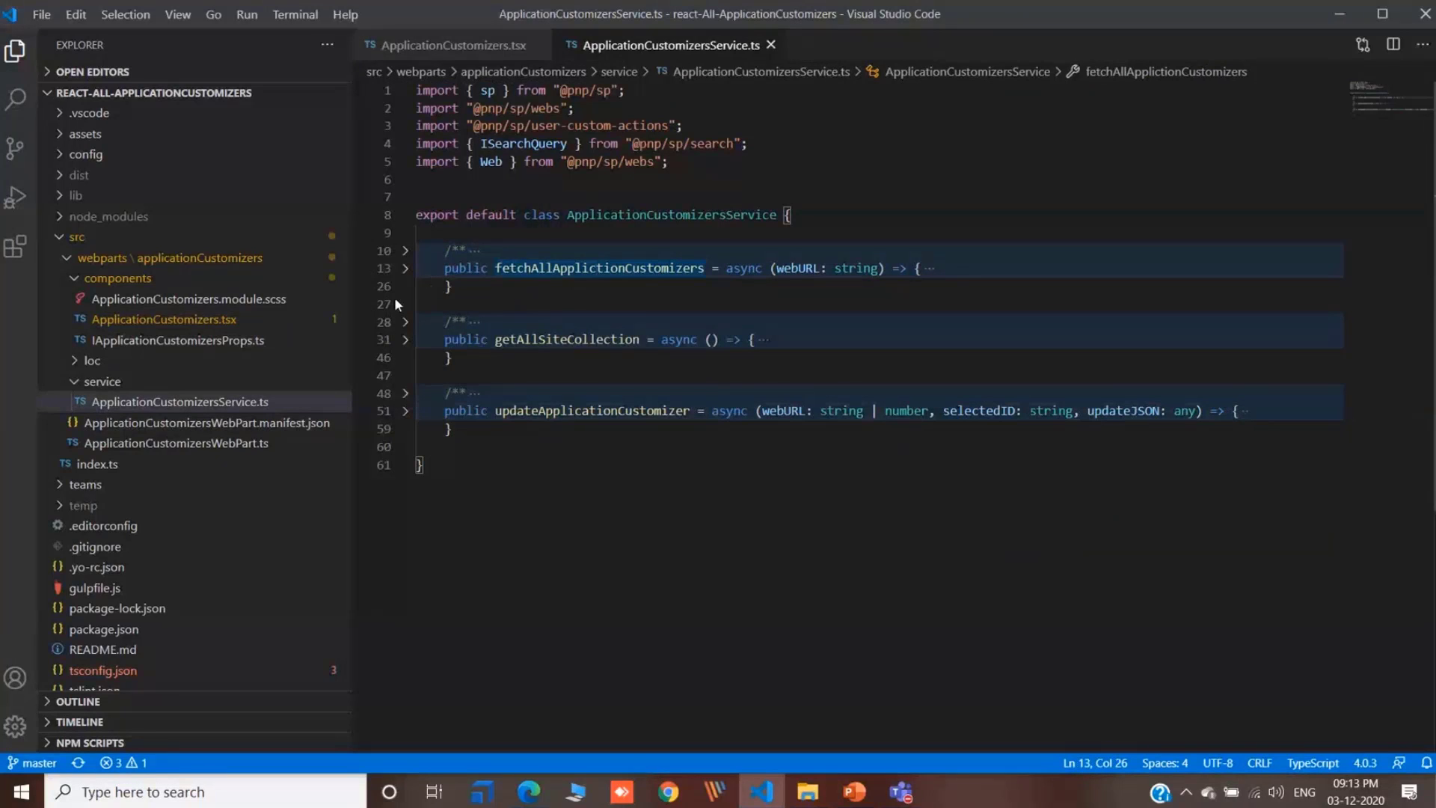
{"action": "double_click", "coordinate": [603, 268]}
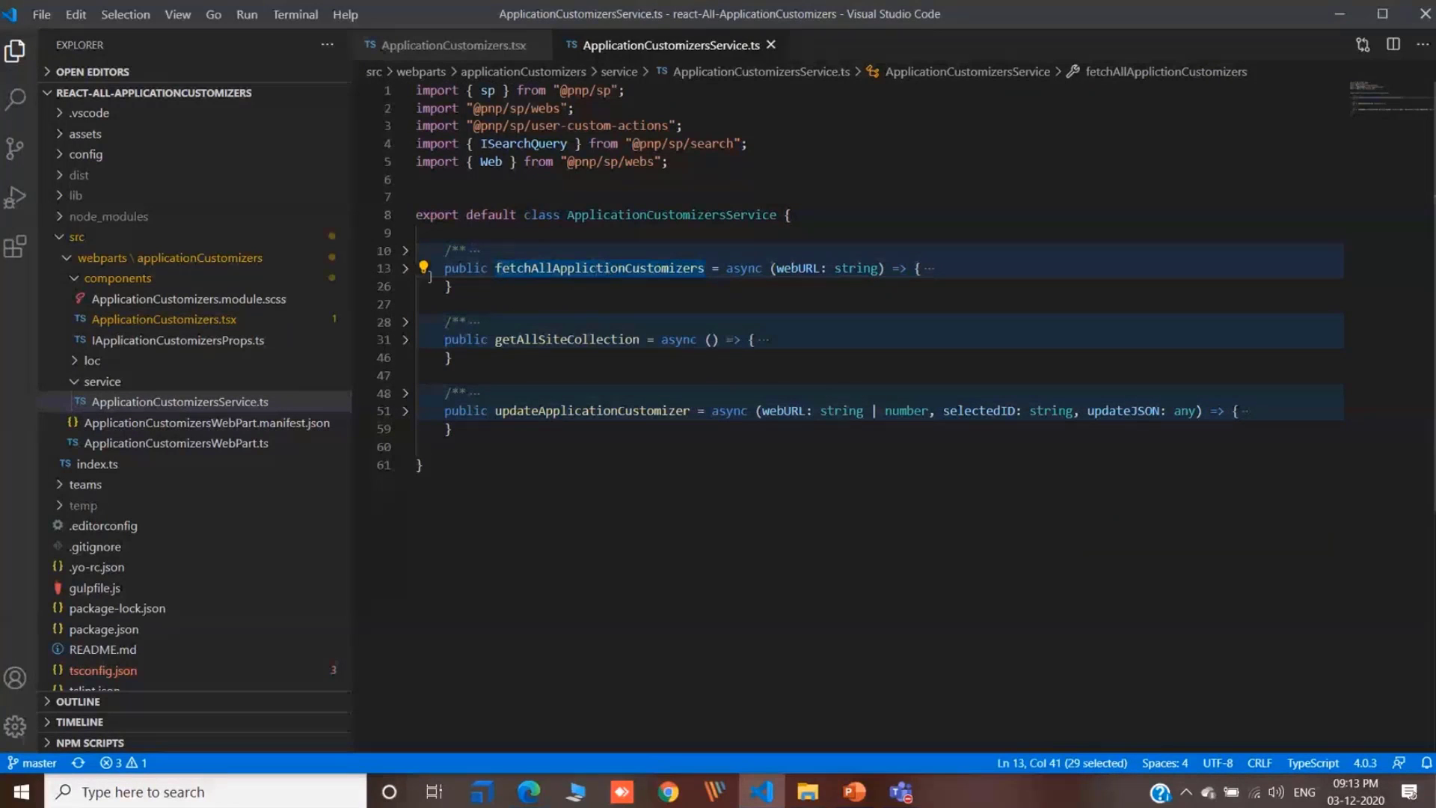
{"action": "left_click", "coordinate": [405, 268]}
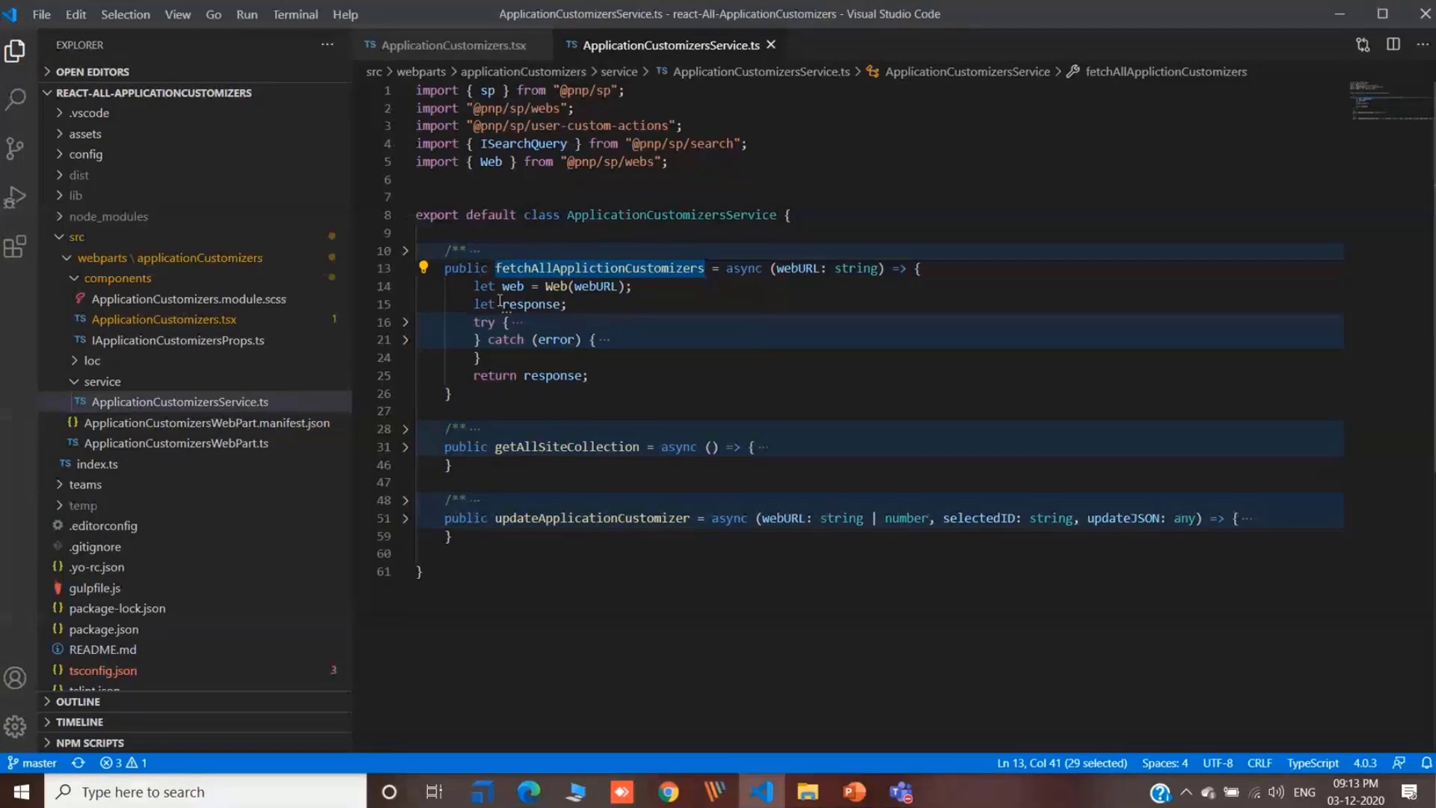
{"action": "left_click", "coordinate": [589, 286]}
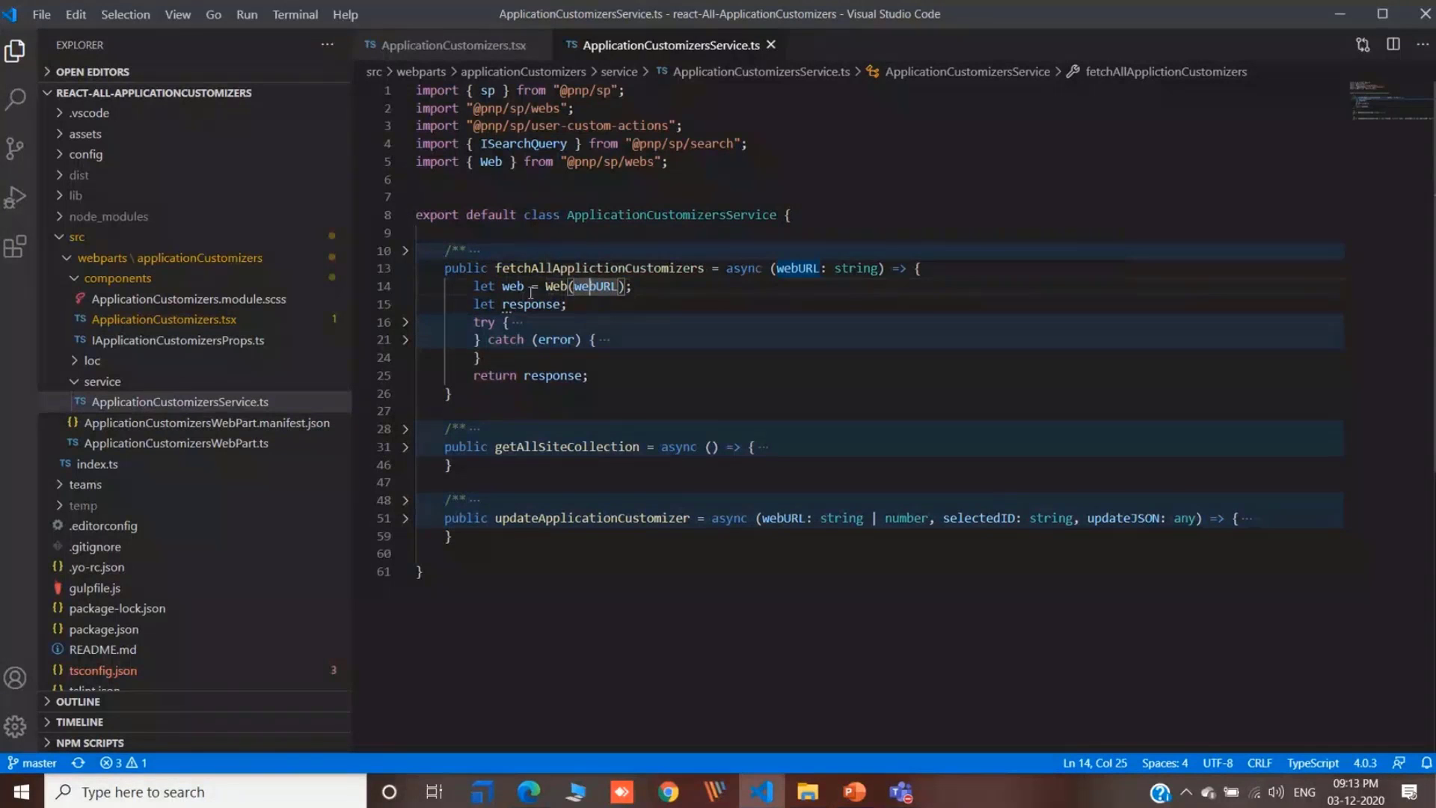
{"action": "left_click_drag", "start_coordinate": [627, 90], "coordinate": [388, 92]}
{"action": "left_click", "coordinate": [649, 91]}
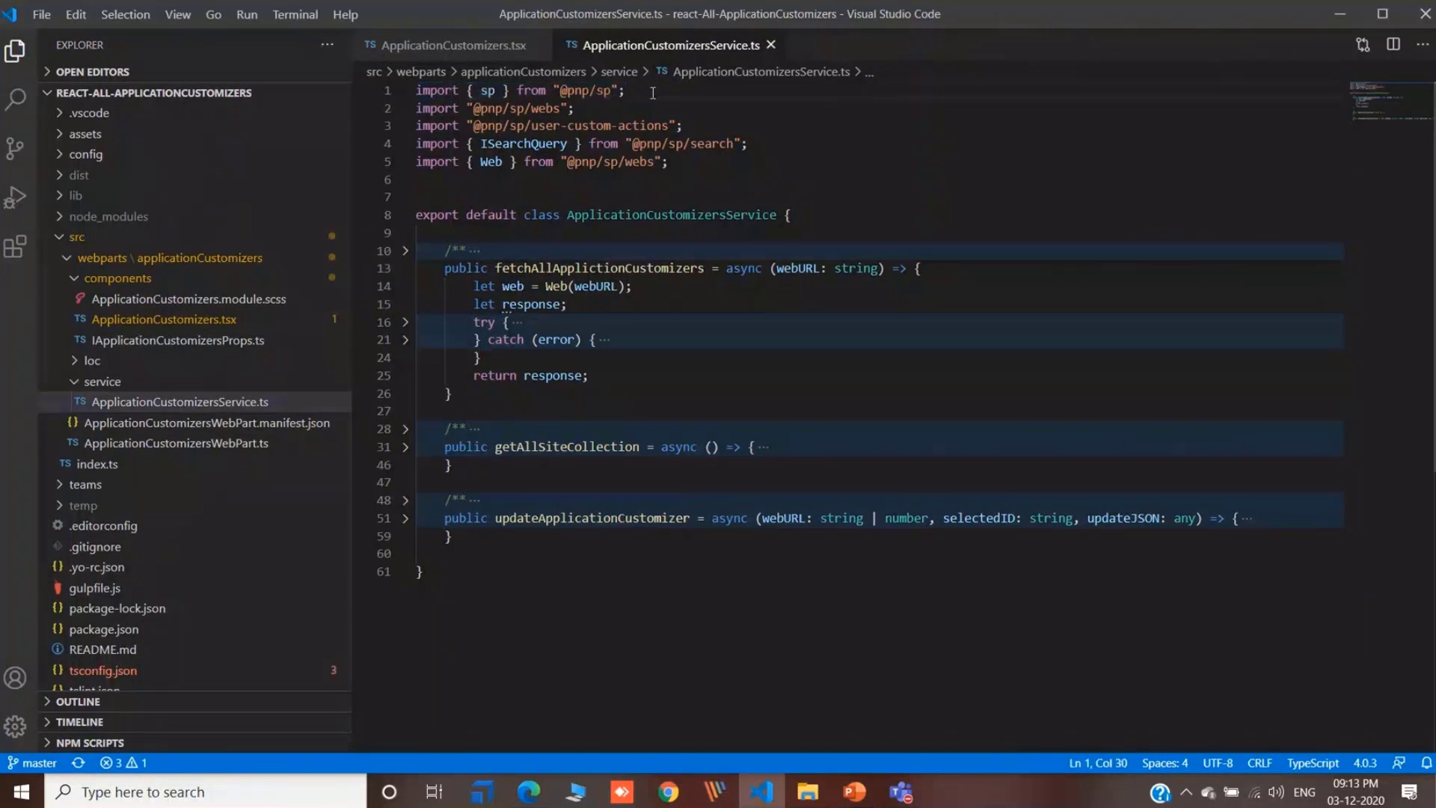
{"action": "left_click_drag", "start_coordinate": [627, 90], "coordinate": [412, 93]}
{"action": "left_click", "coordinate": [665, 90]}
Expand the try block to show the userCustomActions call on line 17, then fold it again
{"action": "left_click", "coordinate": [406, 323]}
{"action": "left_click", "coordinate": [676, 339]}
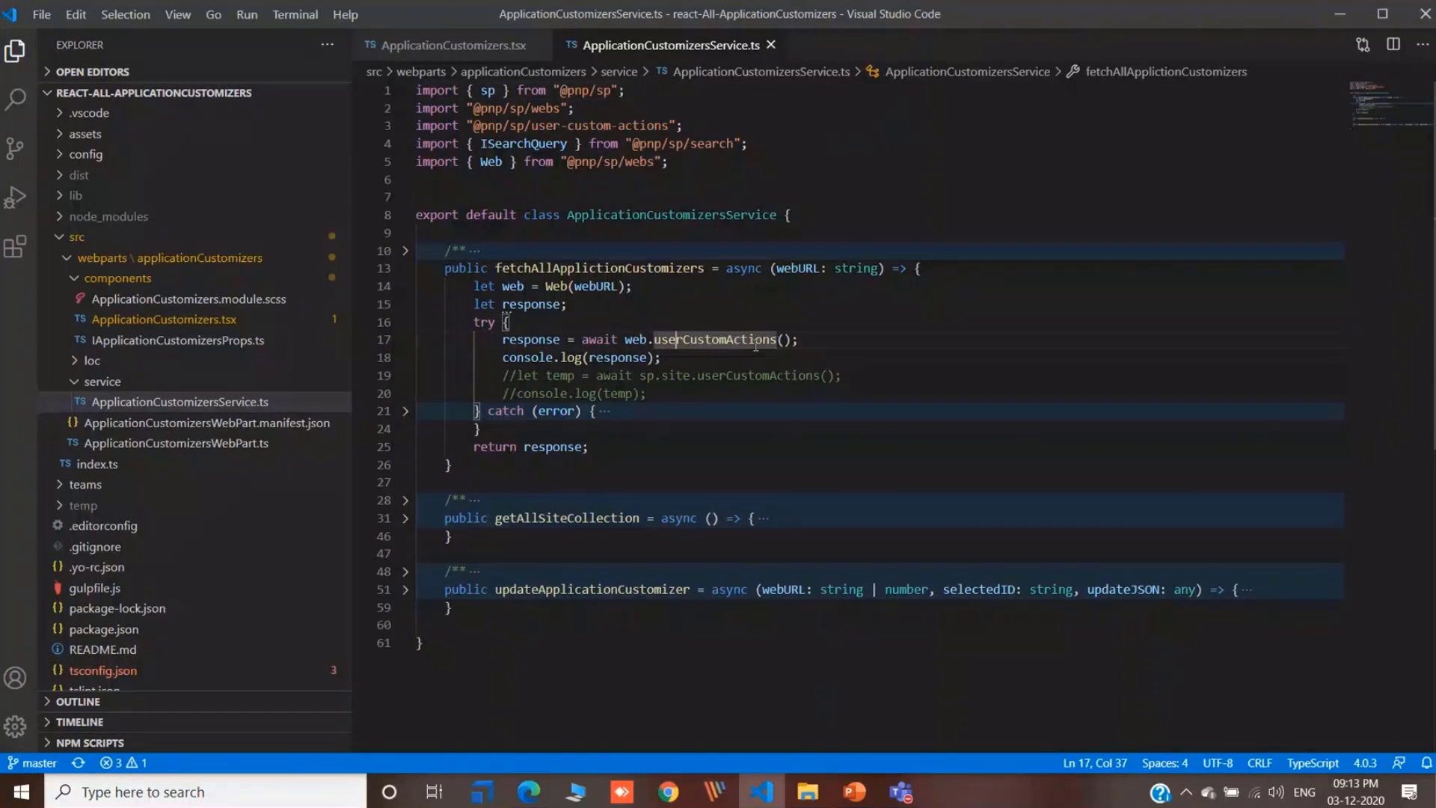
{"action": "left_click", "coordinate": [407, 323]}
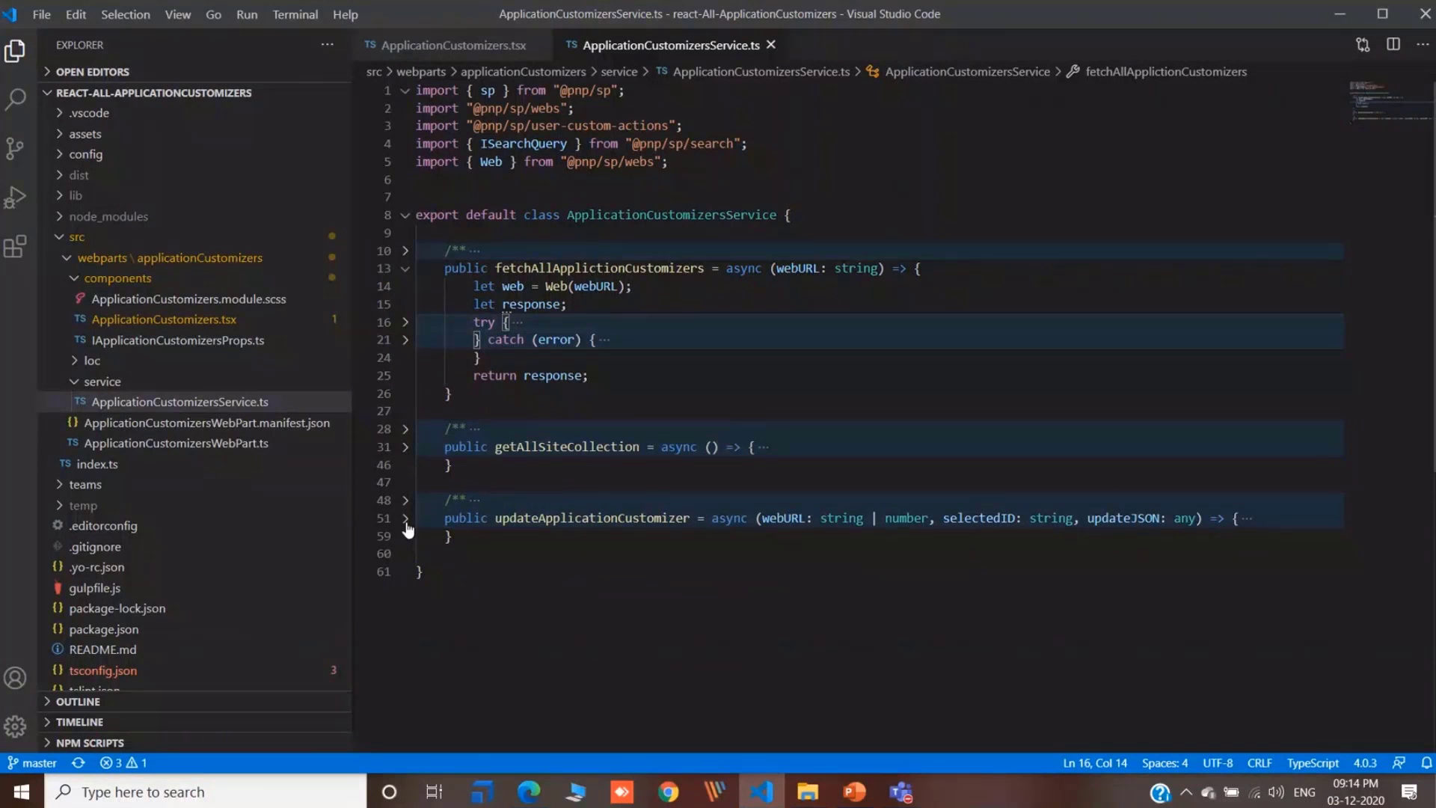
Unfold getAllSiteCollection and its try block to show the sp.search call on line 34
{"action": "left_click", "coordinate": [406, 446]}
{"action": "double_click", "coordinate": [636, 446]}
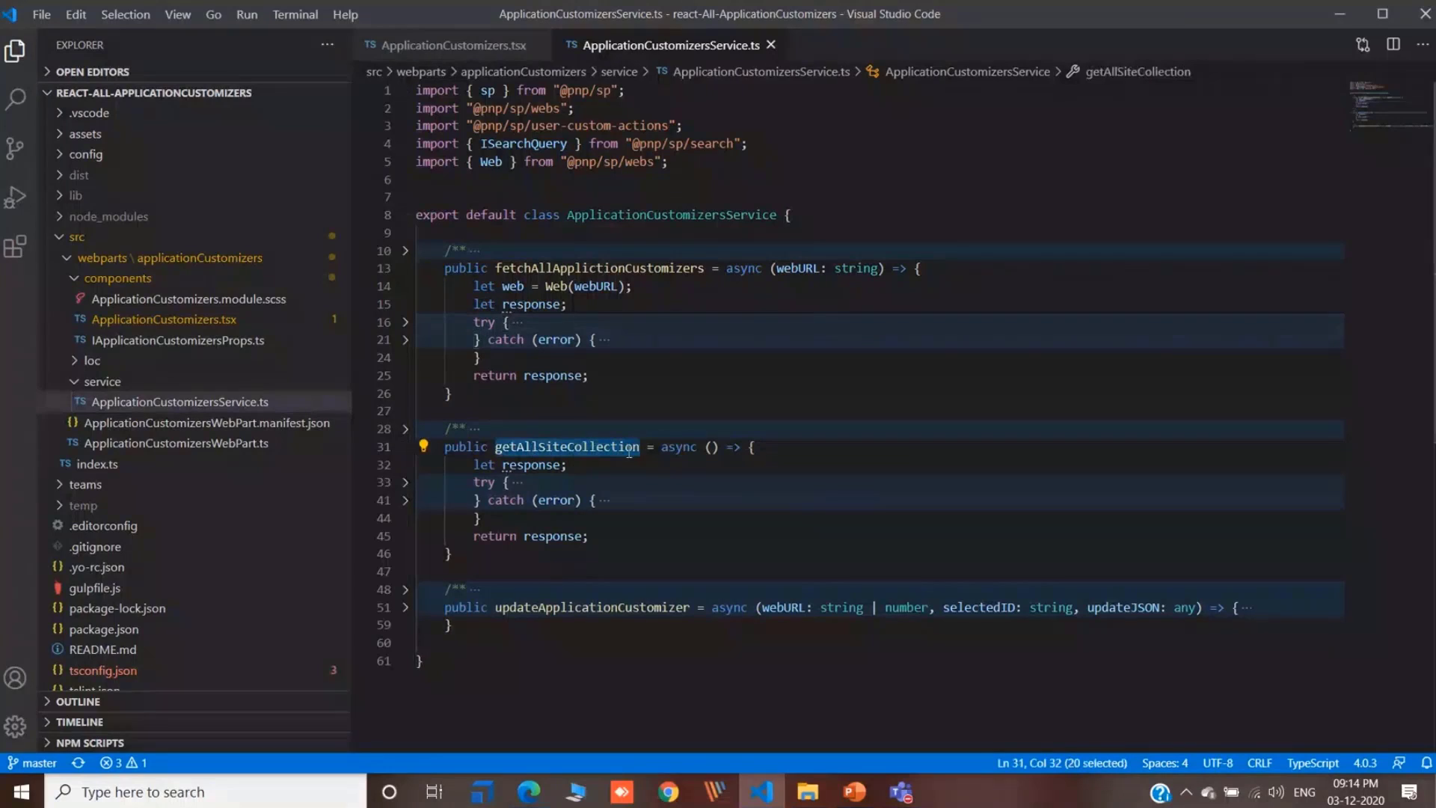
{"action": "left_click", "coordinate": [405, 483]}
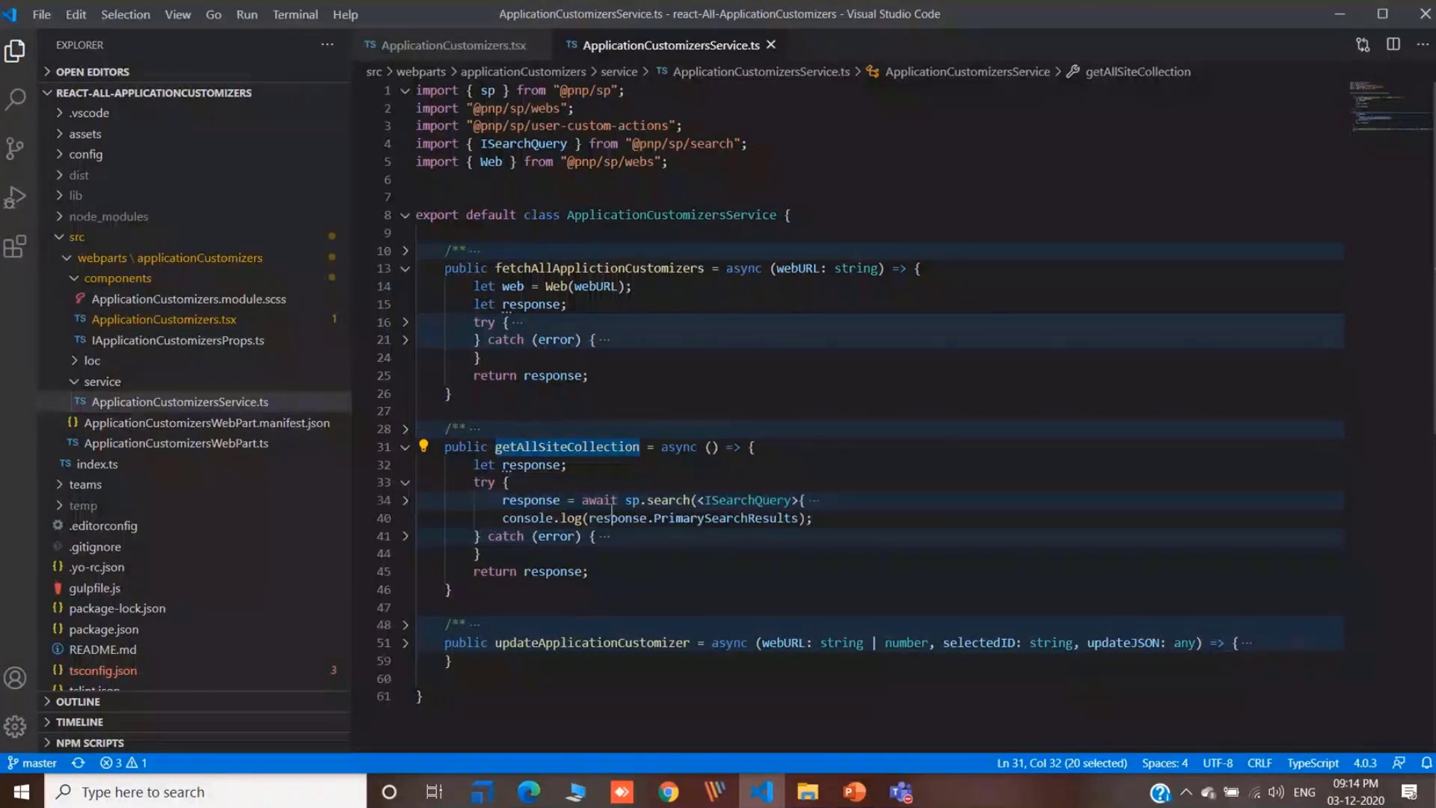
{"action": "left_click", "coordinate": [665, 500]}
{"action": "scroll", "coordinate": [459, 523], "scroll_direction": "down", "scroll_amount": 1}
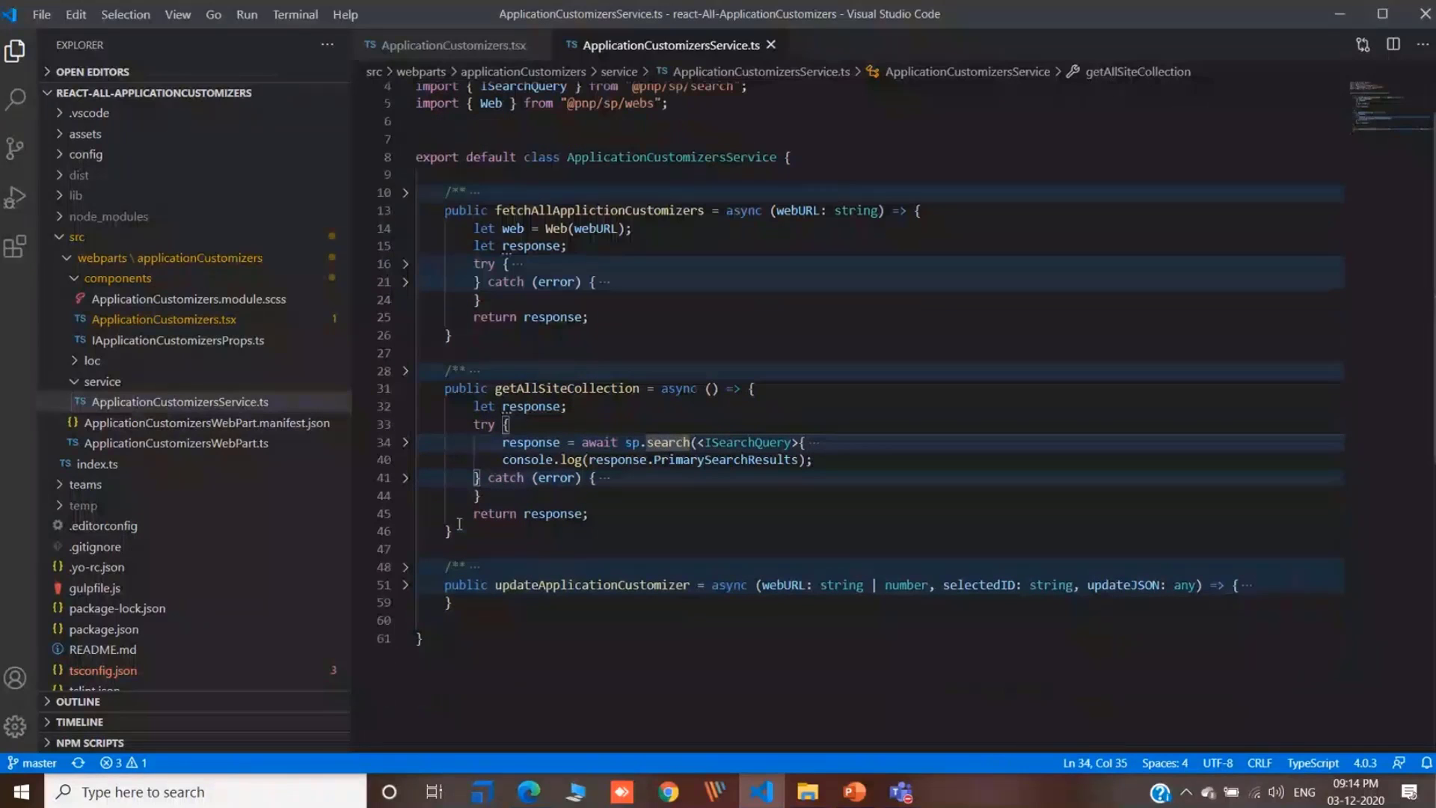
Unfold updateApplicationCustomizer's try and catch blocks, inspecting getById(selectedID).update(updateJSON)
{"action": "left_click", "coordinate": [406, 584]}
{"action": "scroll", "coordinate": [687, 474], "scroll_direction": "down", "scroll_amount": 1}
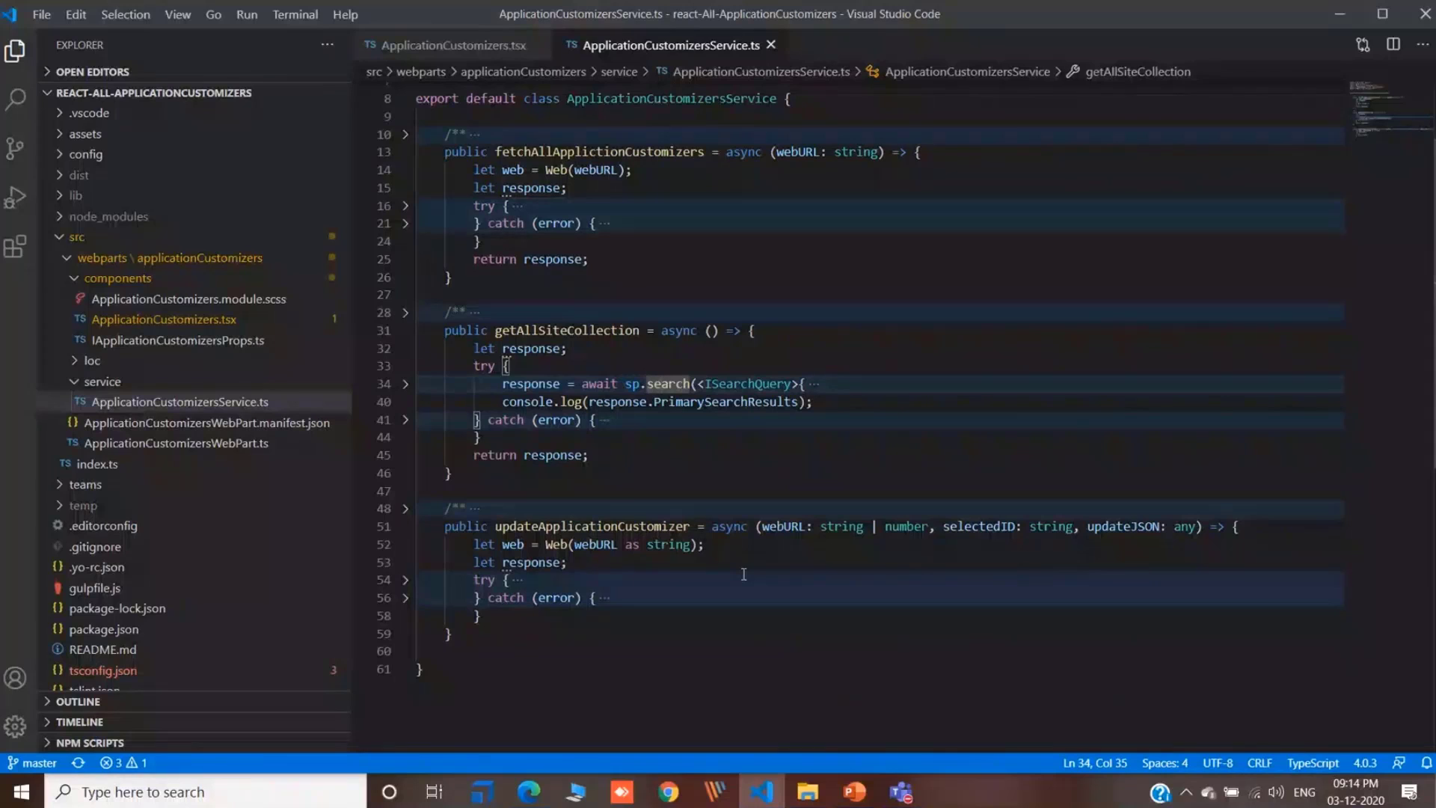
{"action": "scroll", "coordinate": [743, 574], "scroll_direction": "down", "scroll_amount": 2}
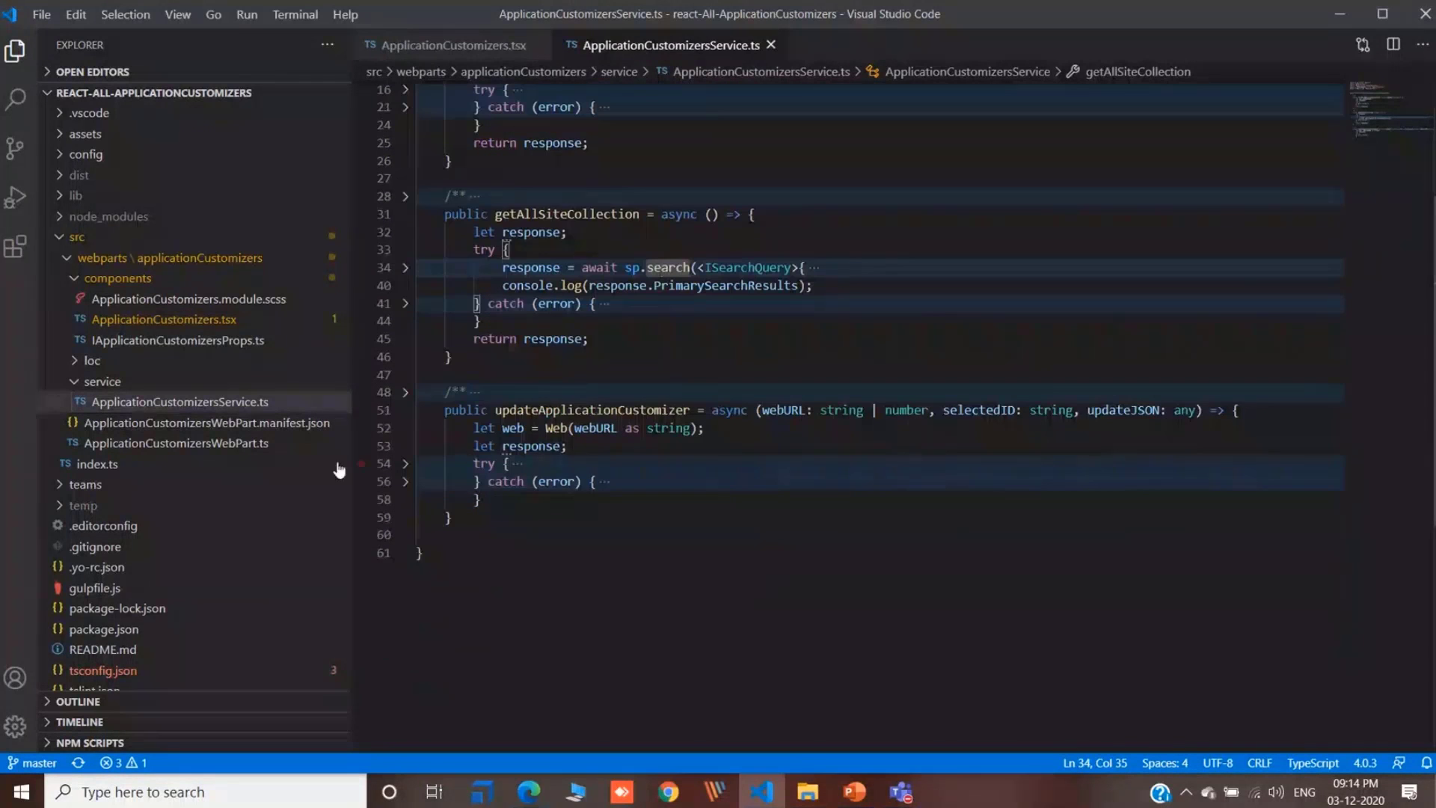
{"action": "left_click", "coordinate": [405, 465]}
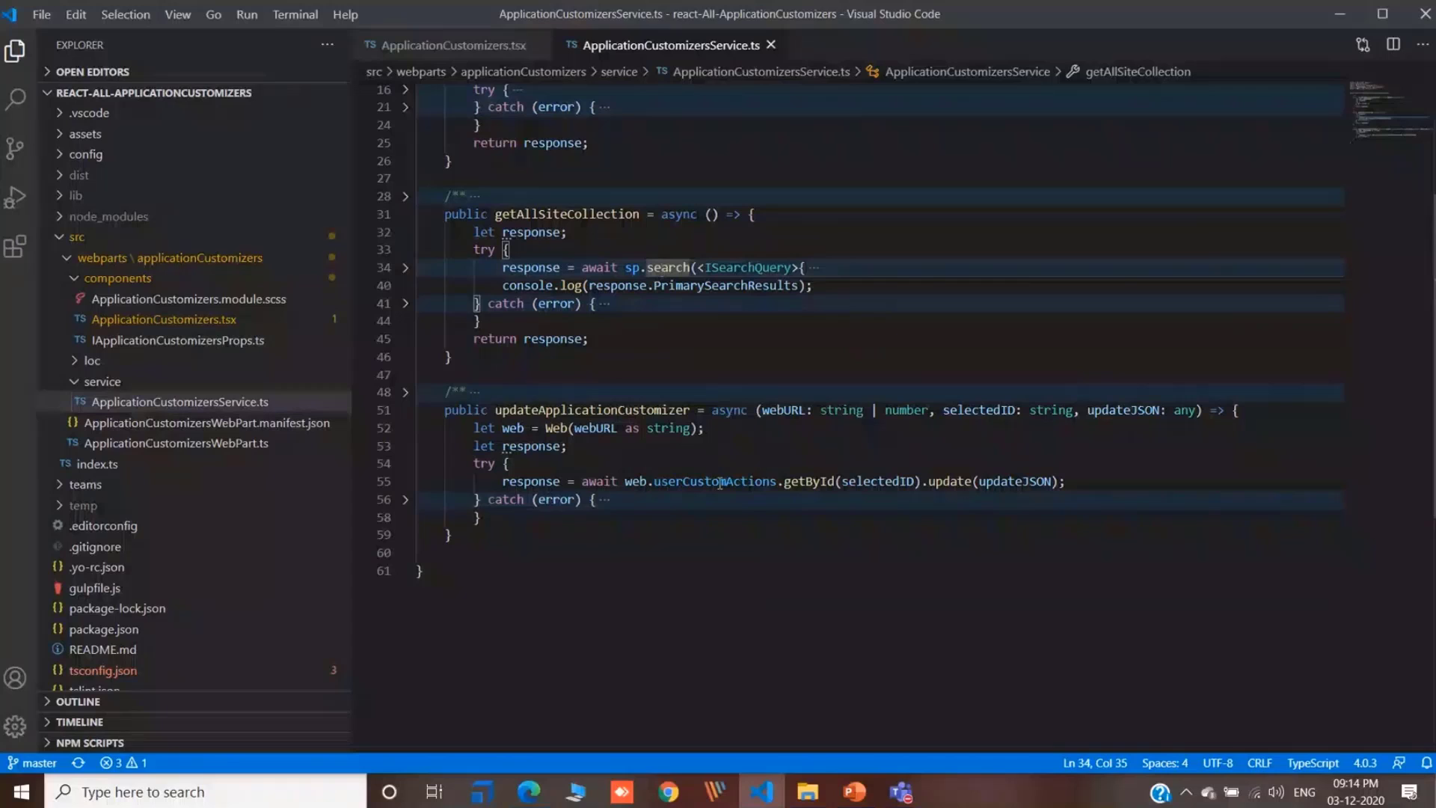
{"action": "left_click", "coordinate": [802, 480]}
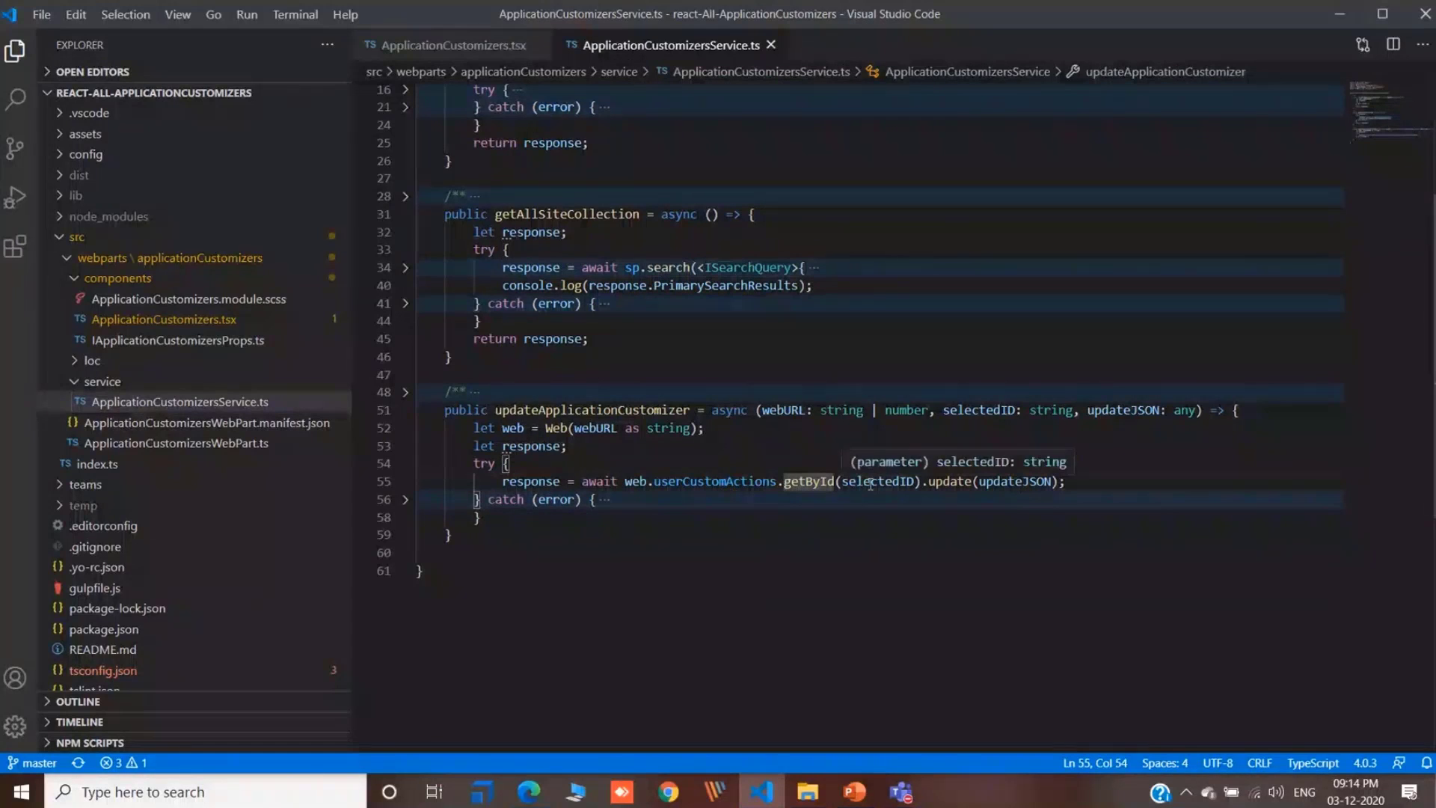
{"action": "left_click", "coordinate": [870, 481]}
{"action": "left_click", "coordinate": [991, 481]}
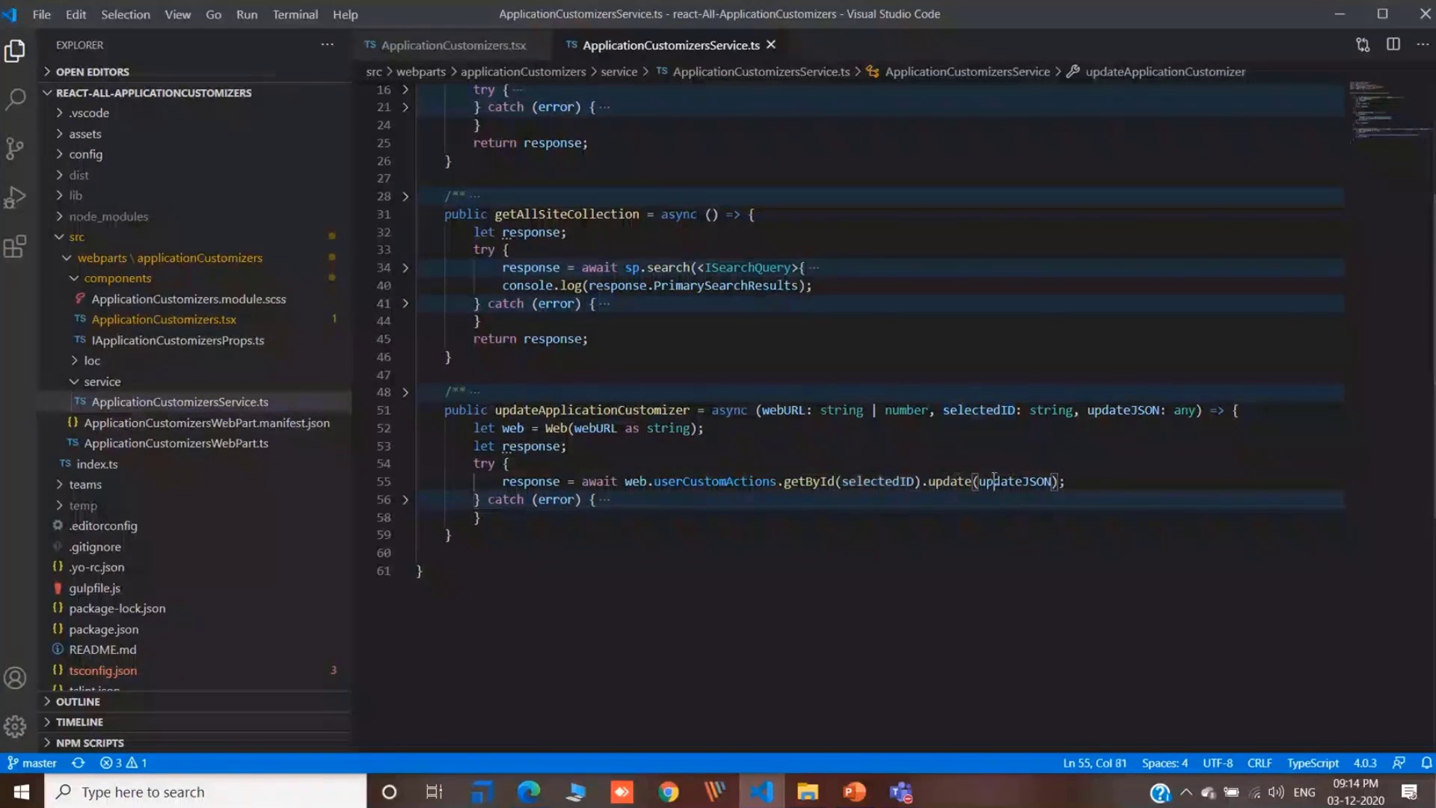
{"action": "left_click", "coordinate": [406, 499]}
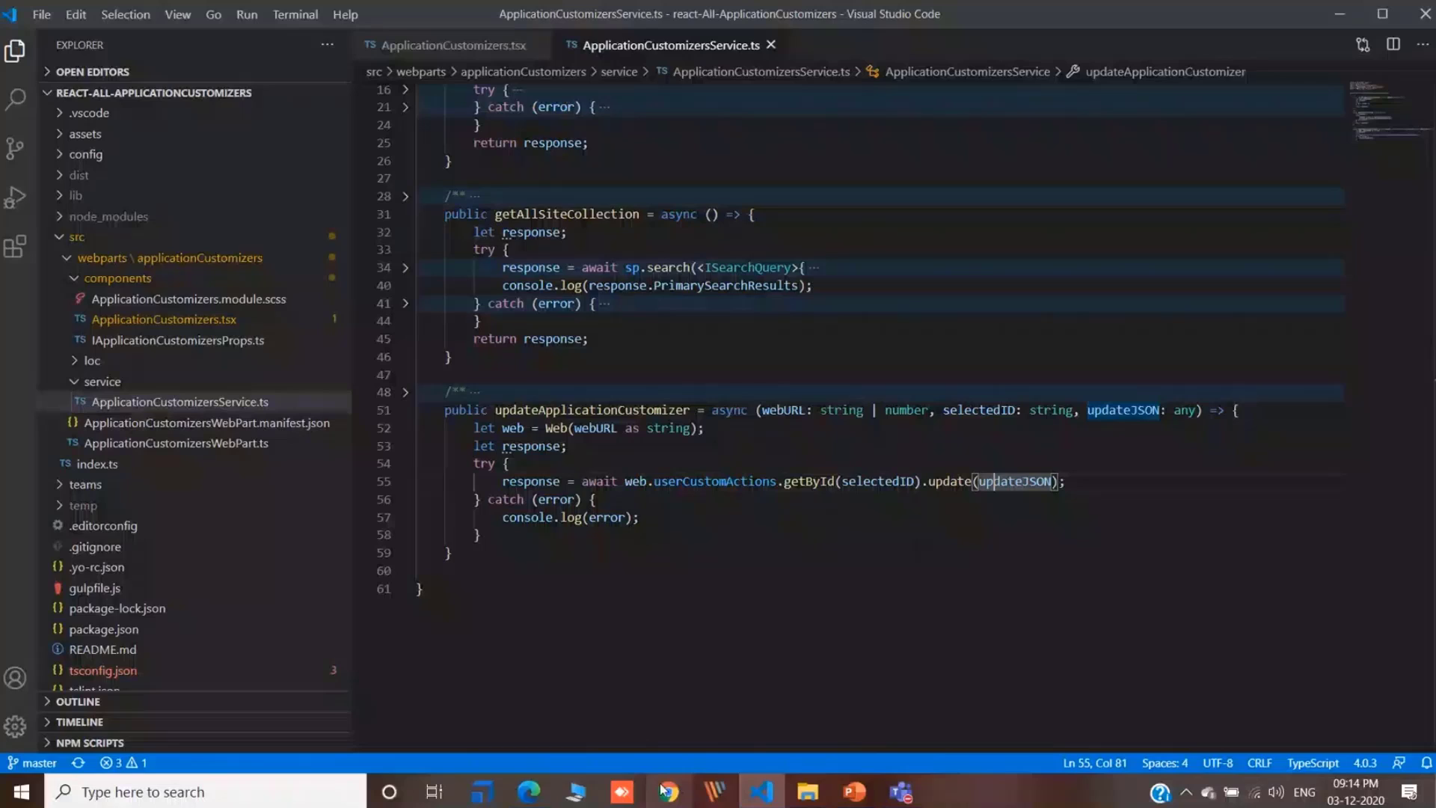
Return to Edge, check the TestTeamsGroup home tab, then go back to the Update Customizers page
{"action": "left_click", "coordinate": [529, 791]}
{"action": "scroll", "coordinate": [581, 481], "scroll_direction": "up", "scroll_amount": 1}
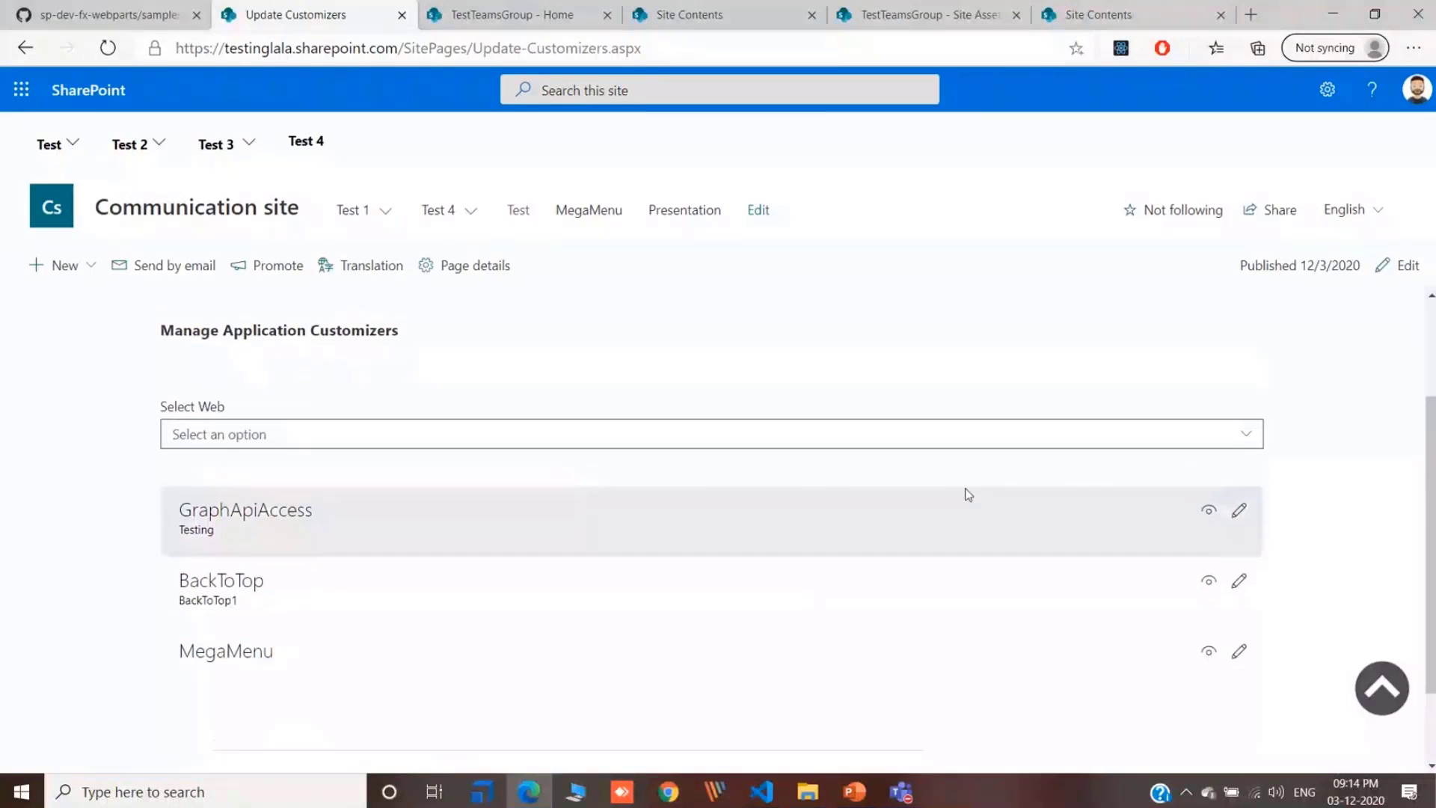
{"action": "scroll", "coordinate": [965, 490], "scroll_direction": "down", "scroll_amount": 2}
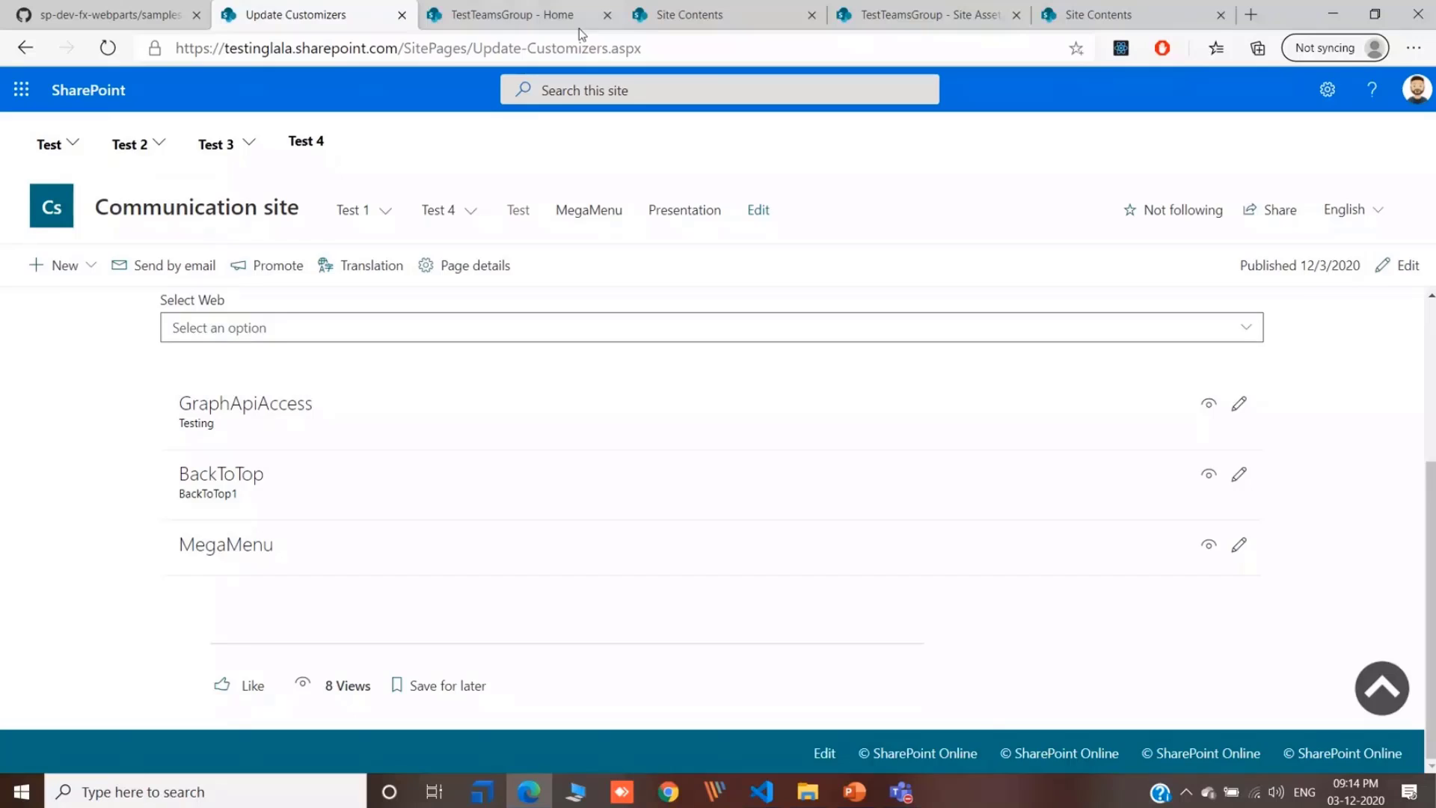
{"action": "left_click", "coordinate": [579, 27]}
{"action": "left_click", "coordinate": [363, 12]}
{"action": "scroll", "coordinate": [760, 600], "scroll_direction": "up", "scroll_amount": 2}
{"action": "scroll", "coordinate": [760, 600], "scroll_direction": "down", "scroll_amount": 1}
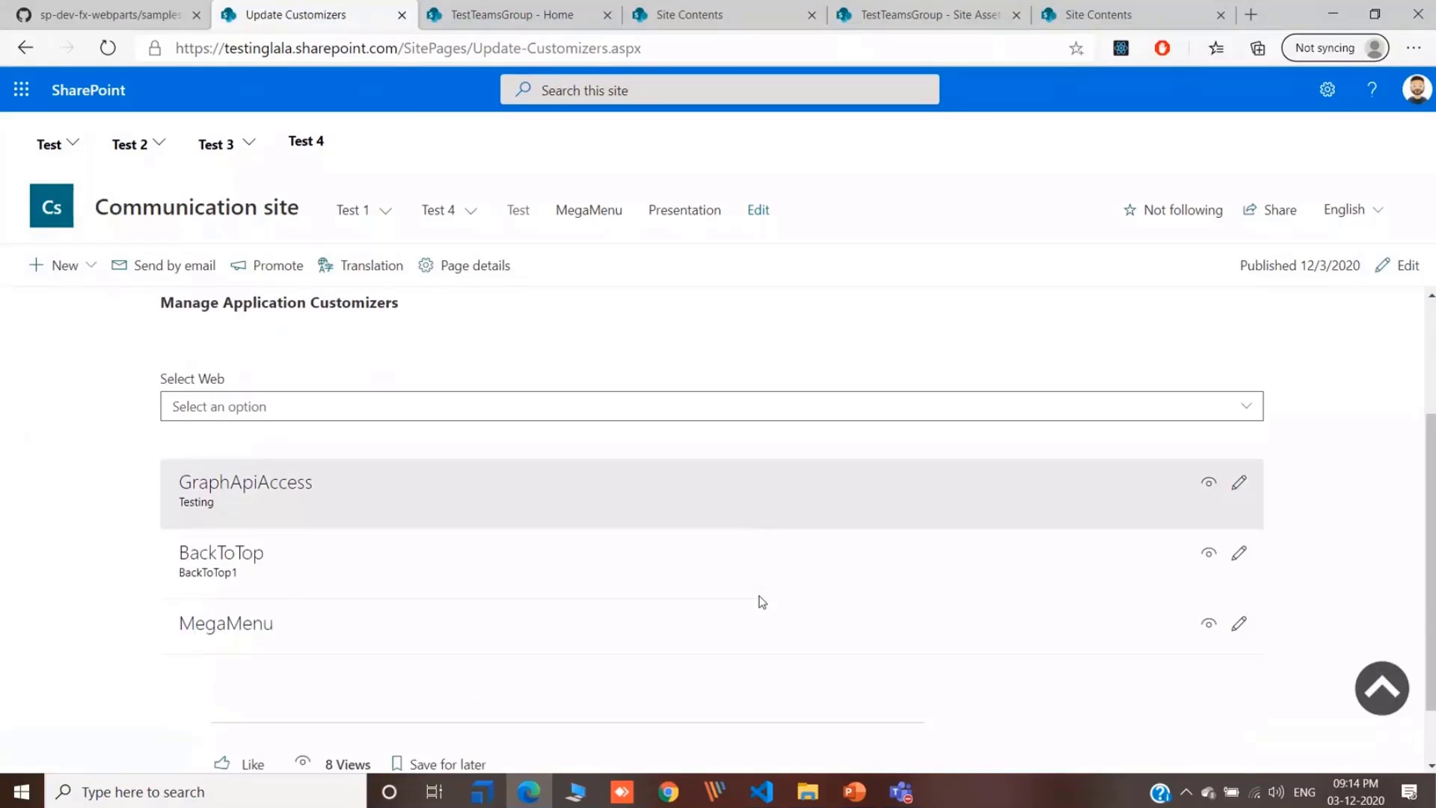
{"action": "scroll", "coordinate": [811, 595], "scroll_direction": "up", "scroll_amount": 1}
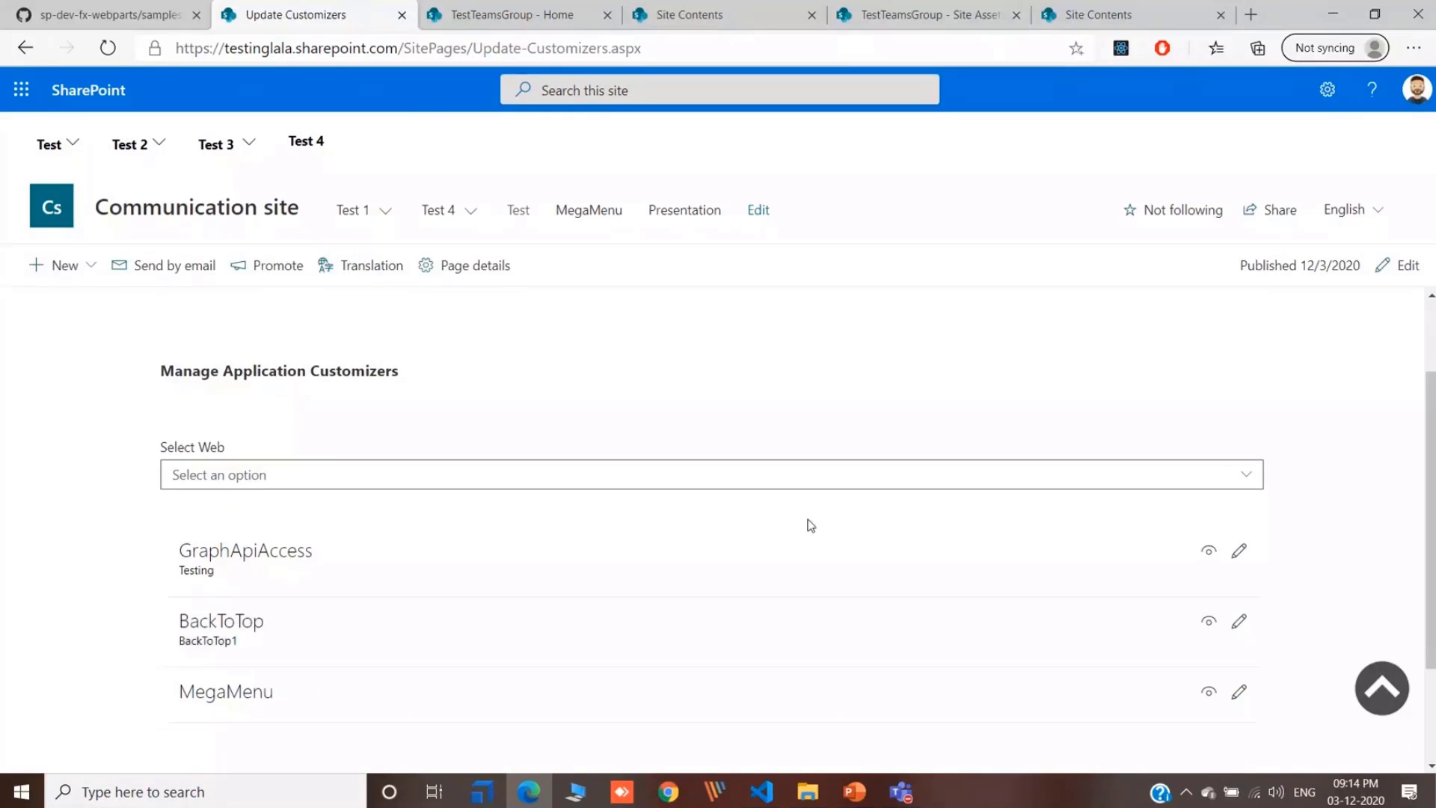